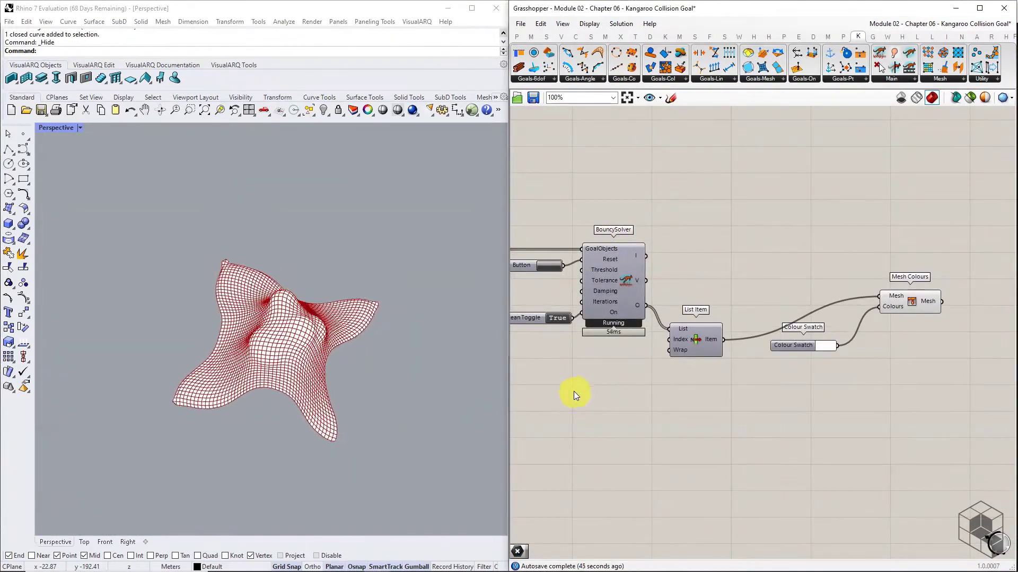
left_click(562, 319)
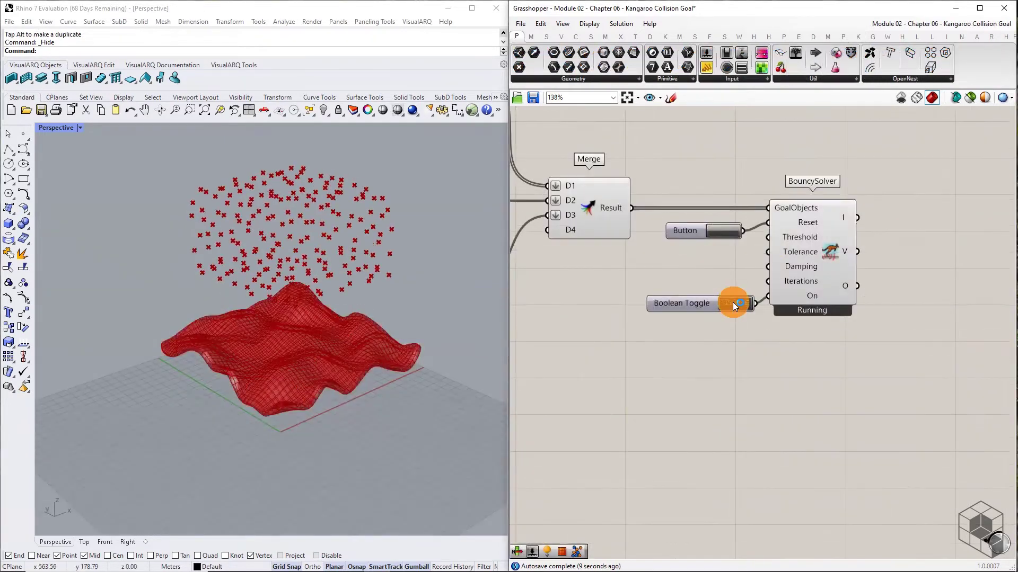
right_click_drag(436, 321, 317, 346)
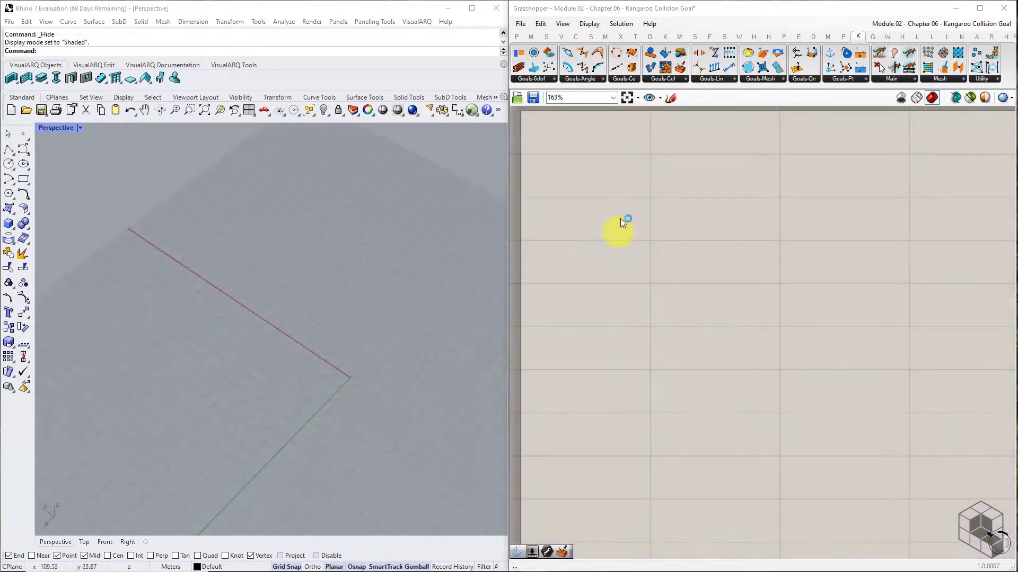
left_click(673, 80)
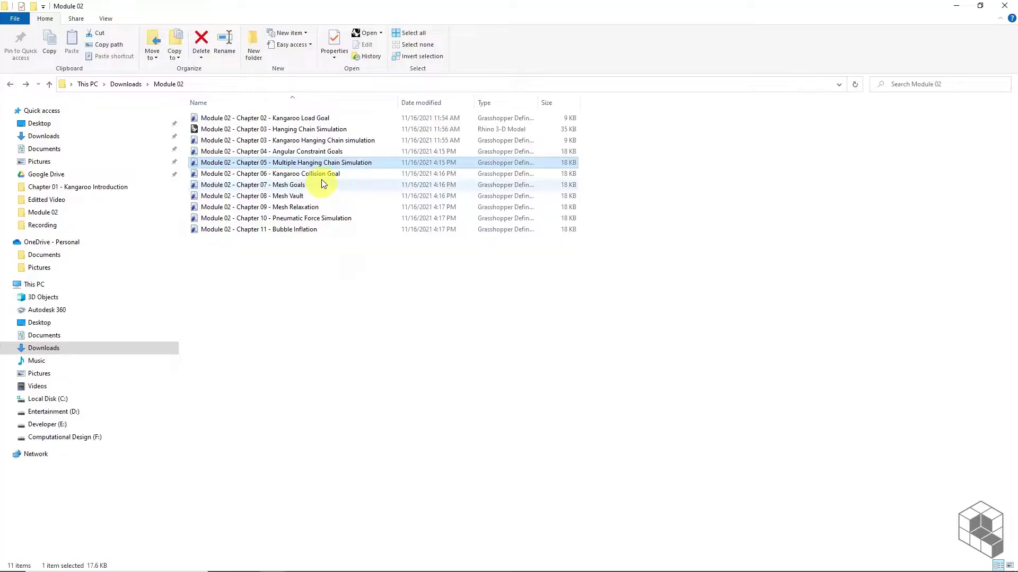
Open the Grasshopper file "Module 02 - Chapter 06 - Kangaroo Collision Goal" from the Module 02 folder.
left_click(322, 175)
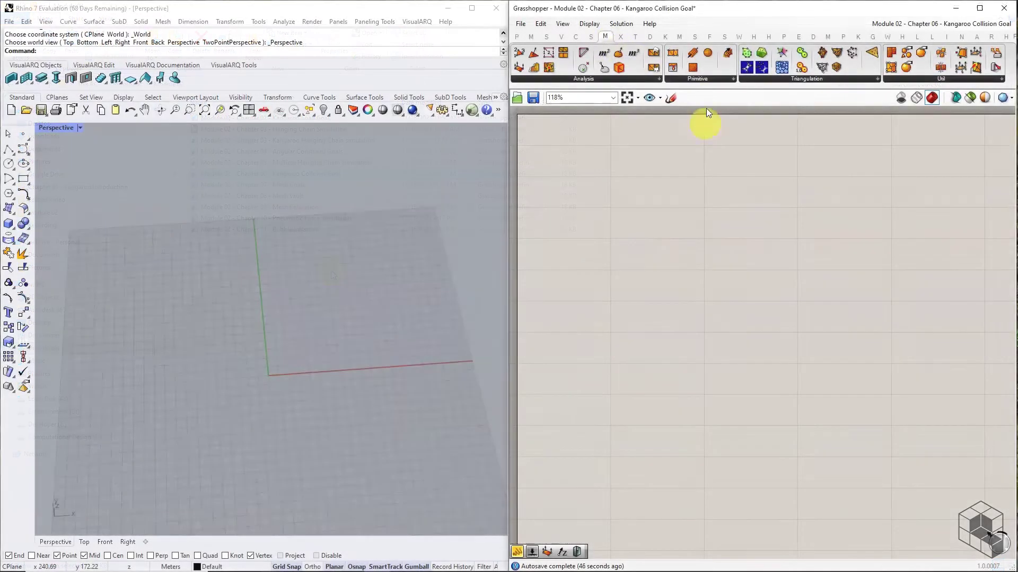
Place a Mesh Plane component on the canvas and a Rectangle component ahead of it.
left_click(707, 79)
left_click(697, 199)
left_click(780, 298)
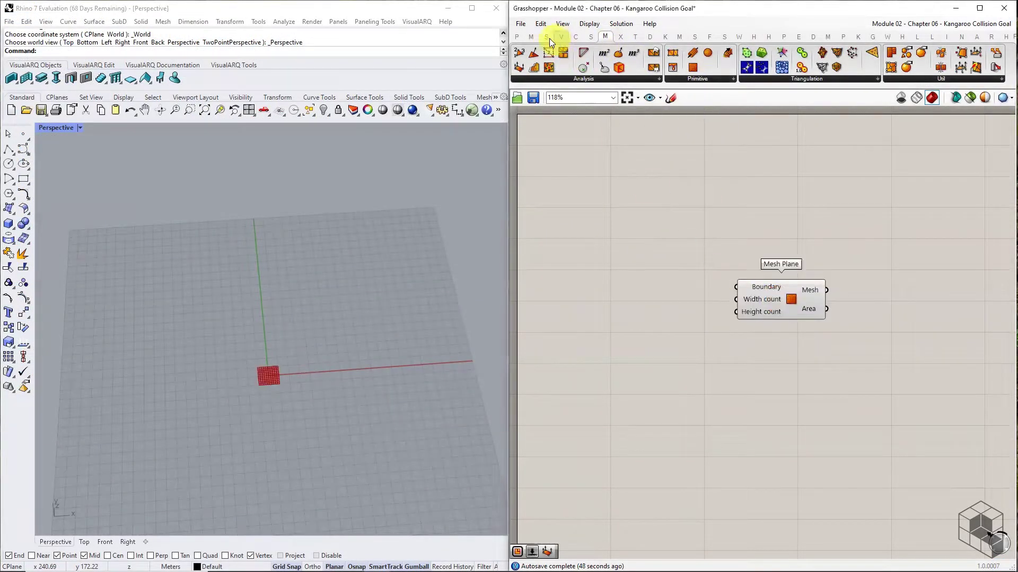
left_click(573, 36)
left_click(658, 84)
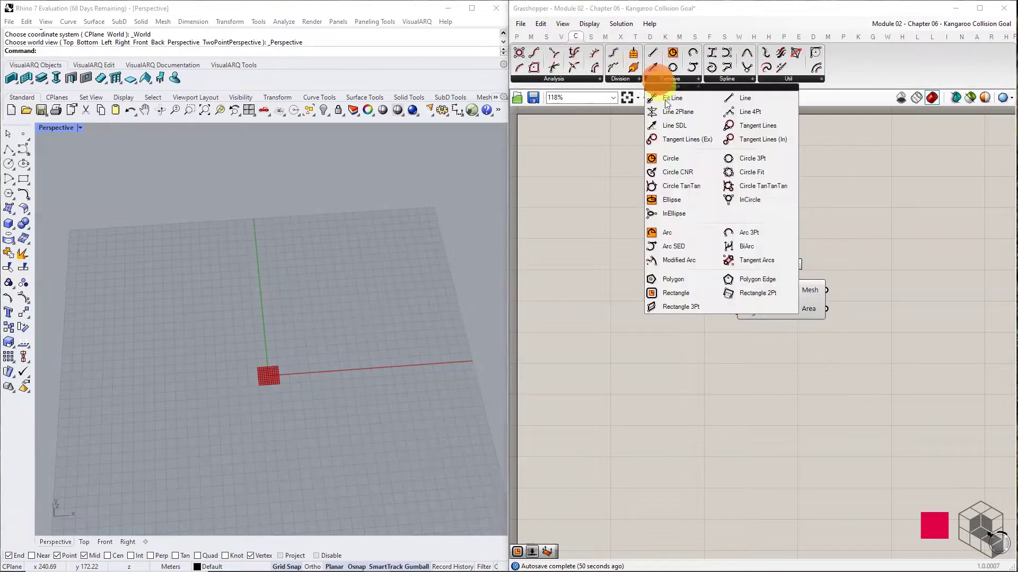
left_click(672, 286)
left_click(646, 236)
left_click_drag(754, 295, 822, 299)
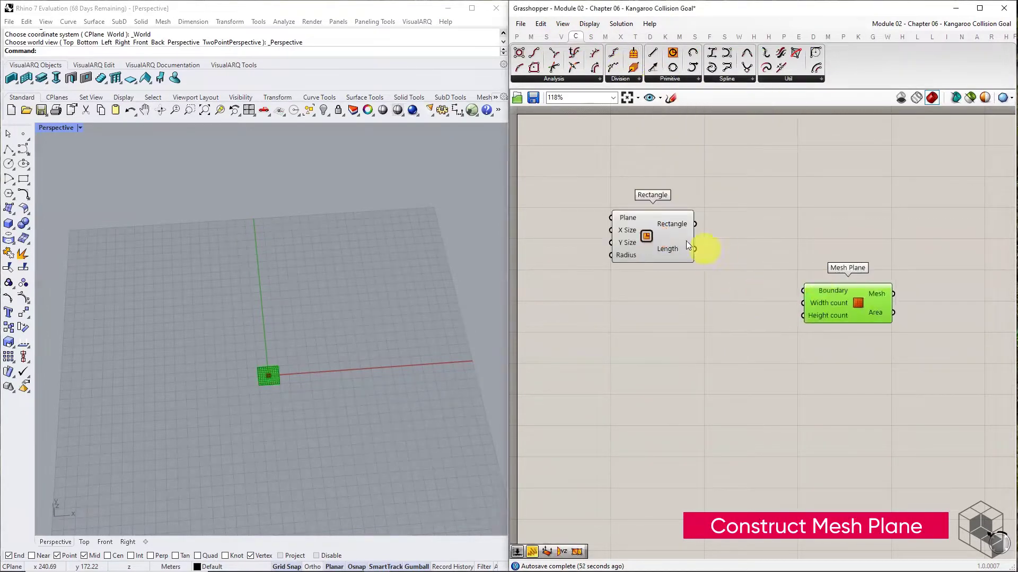
left_click_drag(672, 236, 708, 247)
Add a panel with the value 200 and wire it to the Rectangle's X Size and Y Size.
left_click(517, 36)
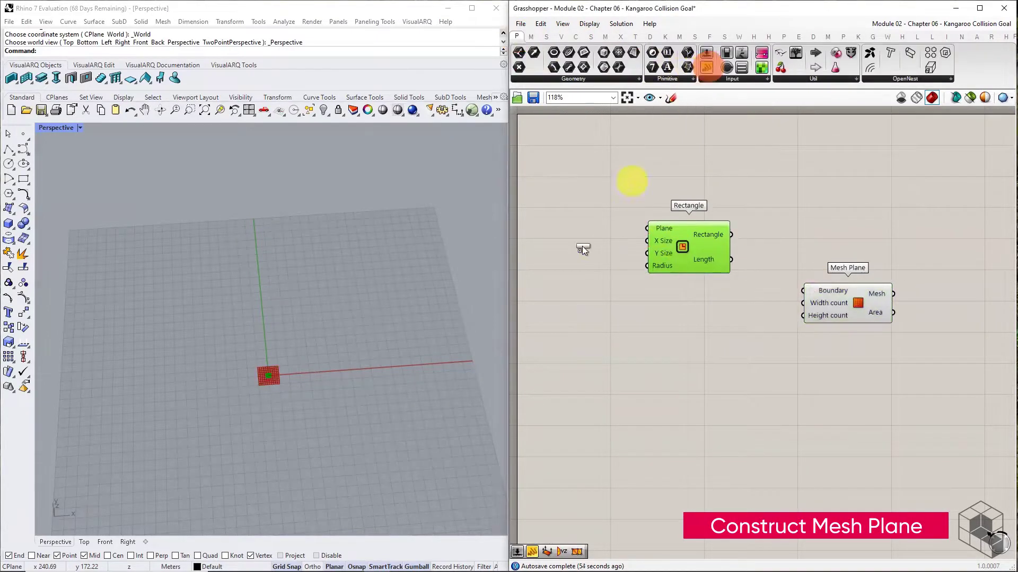
left_click_drag(582, 245, 714, 345)
double_click(541, 250)
type("200")
left_click(598, 268)
Feed a panel with the value 10 into Mesh Plane's Width count and Height count, and connect the Rectangle output to its Boundary.
double_click(713, 346)
type("1")
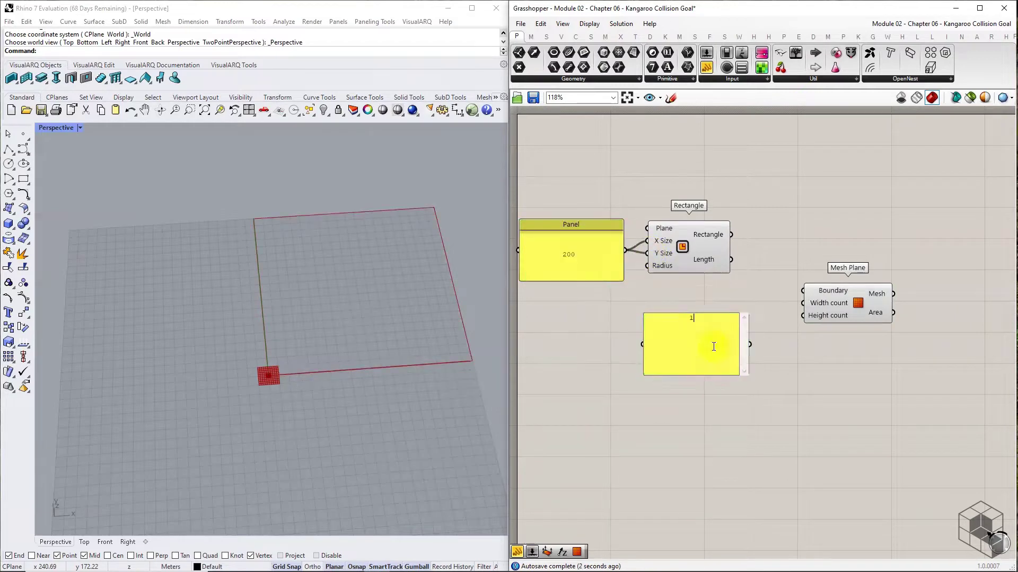
type("0")
left_click(763, 347)
left_click_drag(800, 308, 803, 303)
left_click_drag(803, 316, 751, 342)
left_click_drag(736, 237, 802, 291)
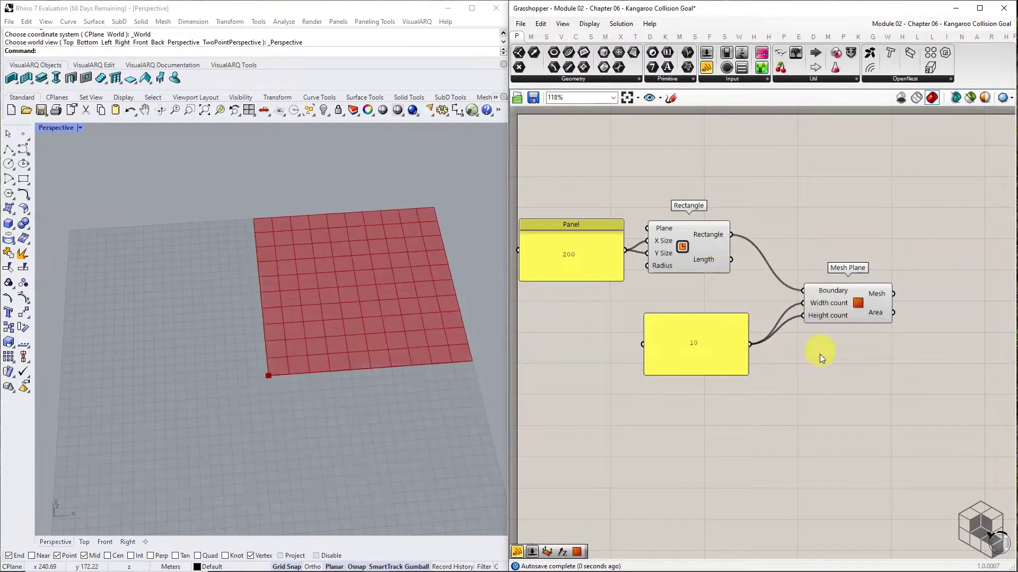
left_click_drag(705, 355, 699, 326)
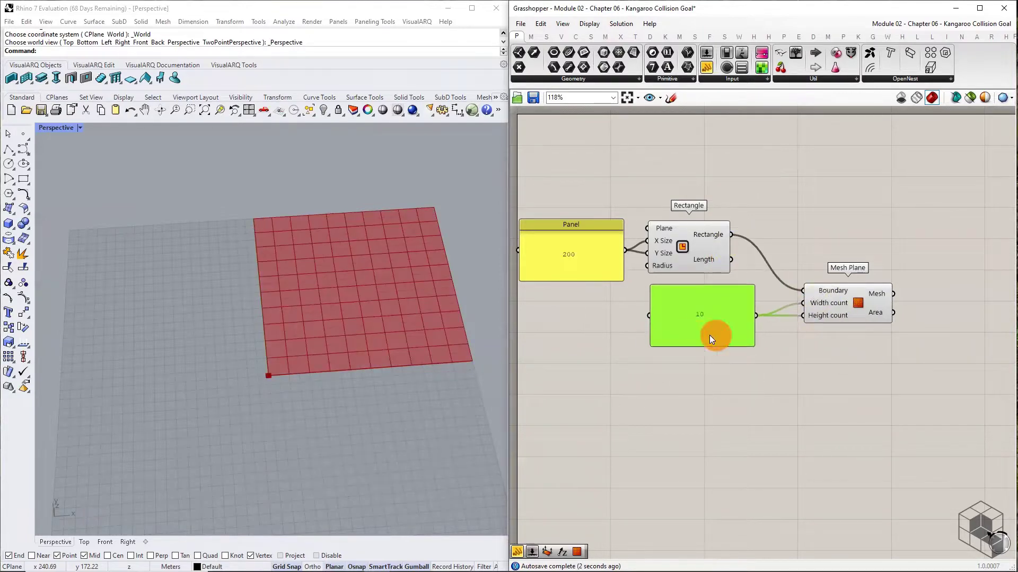
left_click(746, 382)
Add a Deconstruct Mesh component and connect the Mesh Plane's mesh output to it.
right_click_drag(388, 362, 390, 277)
right_click_drag(931, 354, 777, 364)
left_click(605, 36)
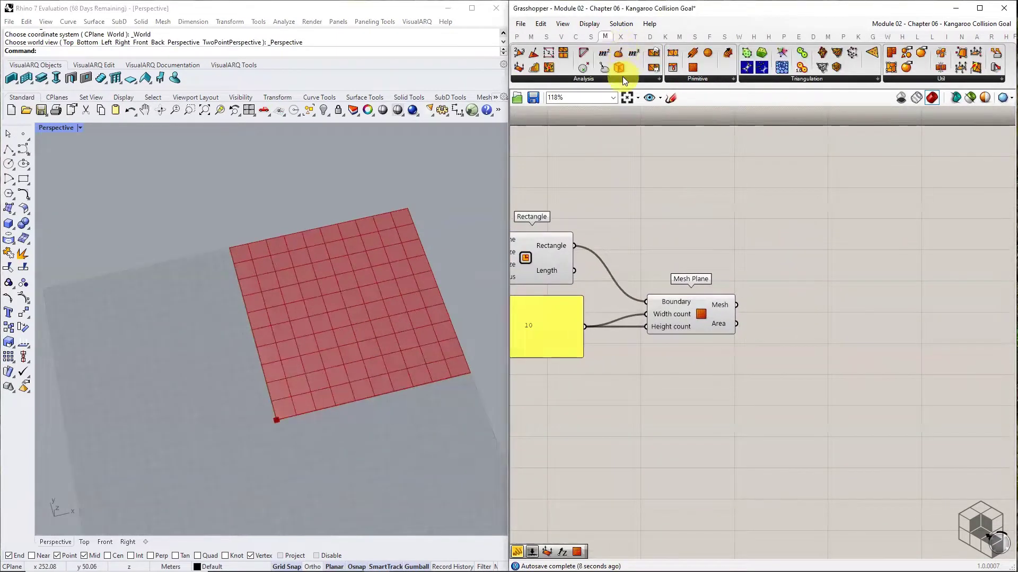
left_click(622, 78)
left_click_drag(608, 98, 769, 308)
left_click_drag(805, 319, 798, 314)
right_click_drag(846, 361, 751, 333)
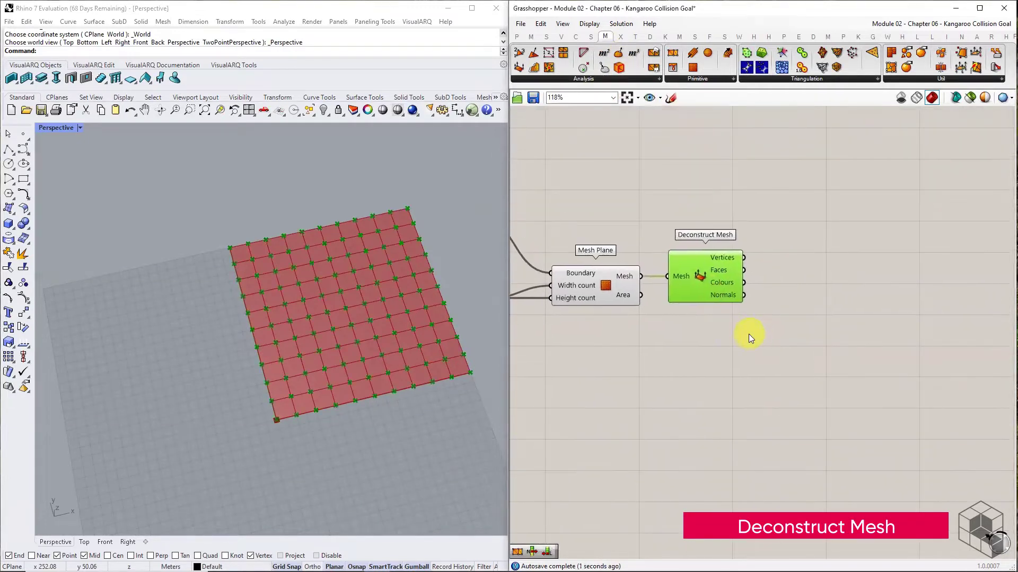
left_click(749, 335)
Add a List Length component and feed it the Vertices output of Deconstruct Mesh.
left_click(550, 37)
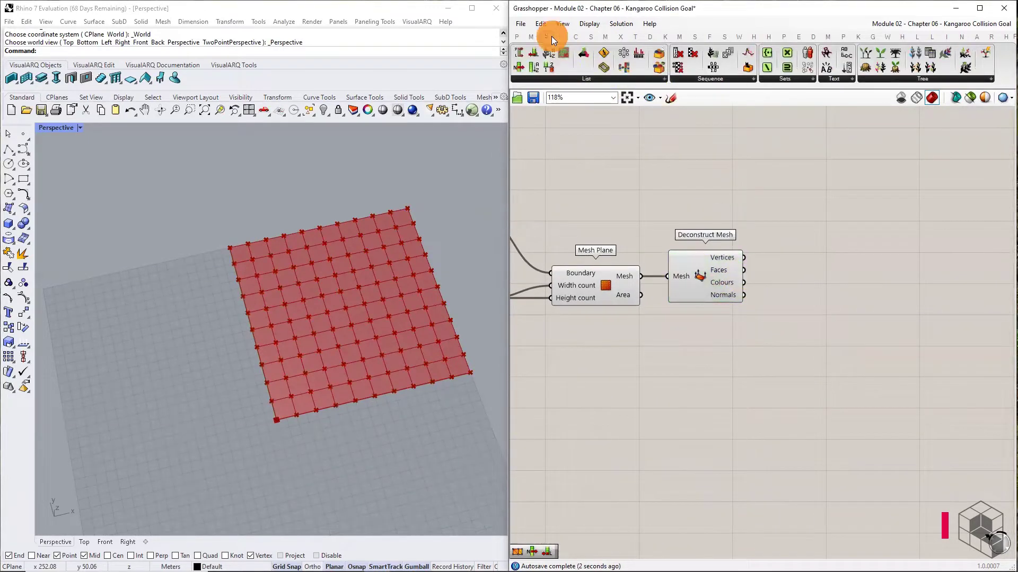
left_click(568, 77)
left_click_drag(551, 124, 800, 272)
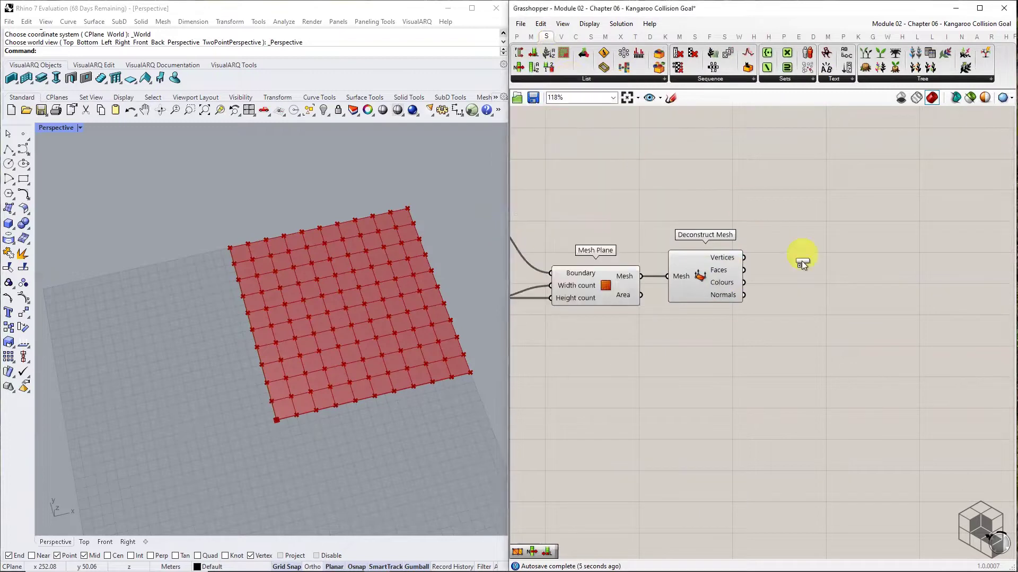
left_click(813, 295)
left_click_drag(744, 258, 784, 294)
left_click_drag(815, 296, 818, 323)
Add a Random component with the list length as its Number input, and check its values against the vertex list.
left_click(728, 82)
left_click_drag(789, 216, 891, 323)
mouse_move(735, 259)
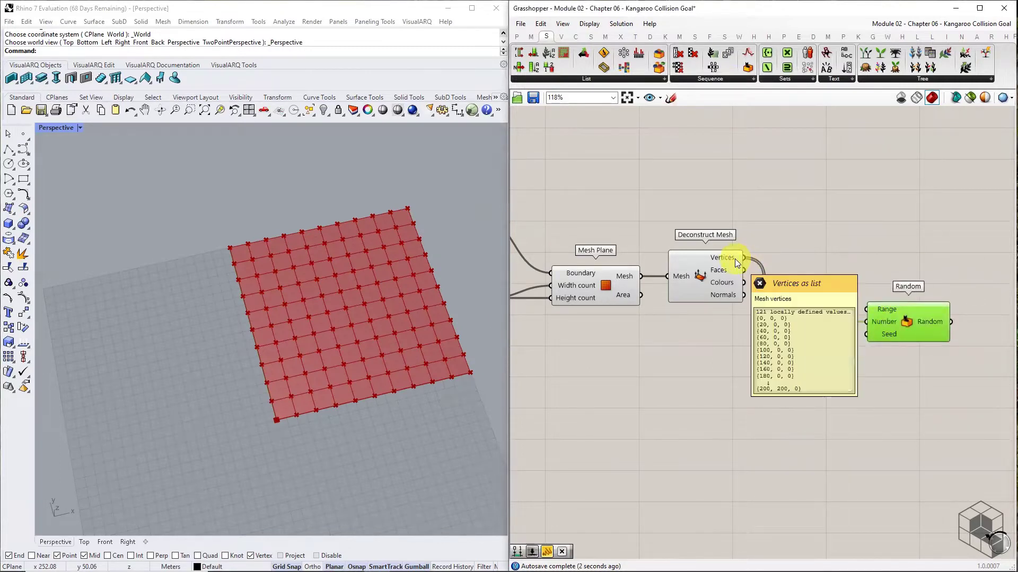
mouse_move(933, 322)
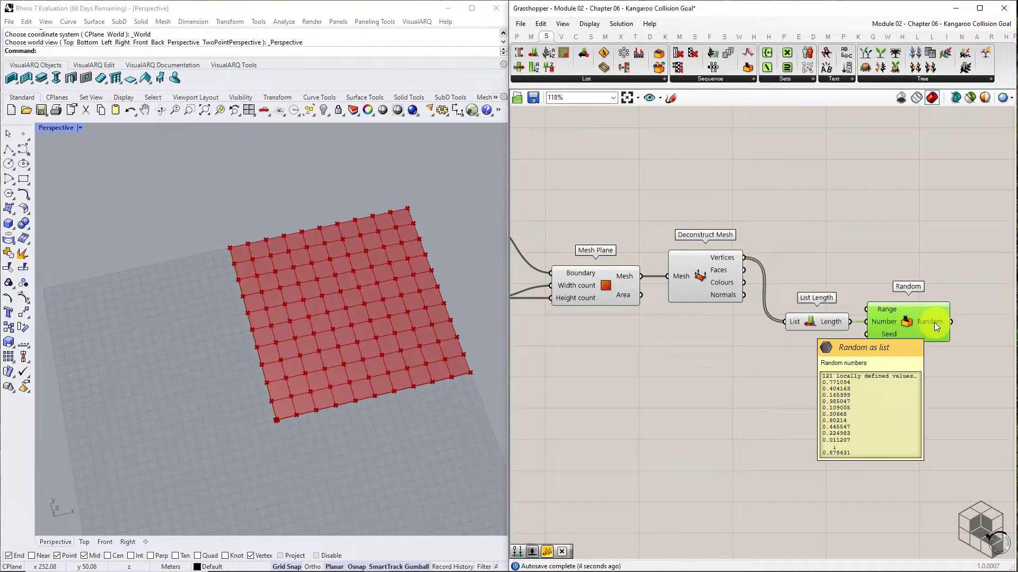
key("ctrl+2")
left_click_drag(819, 380, 835, 380)
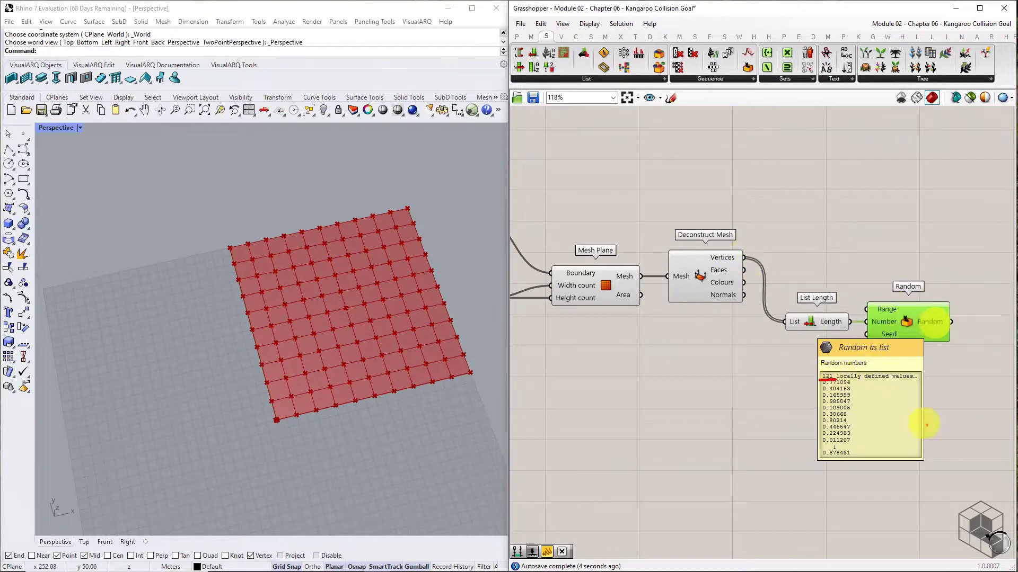
Add a Multiplication component and connect the Random output to its A input.
right_click_drag(949, 397, 780, 391)
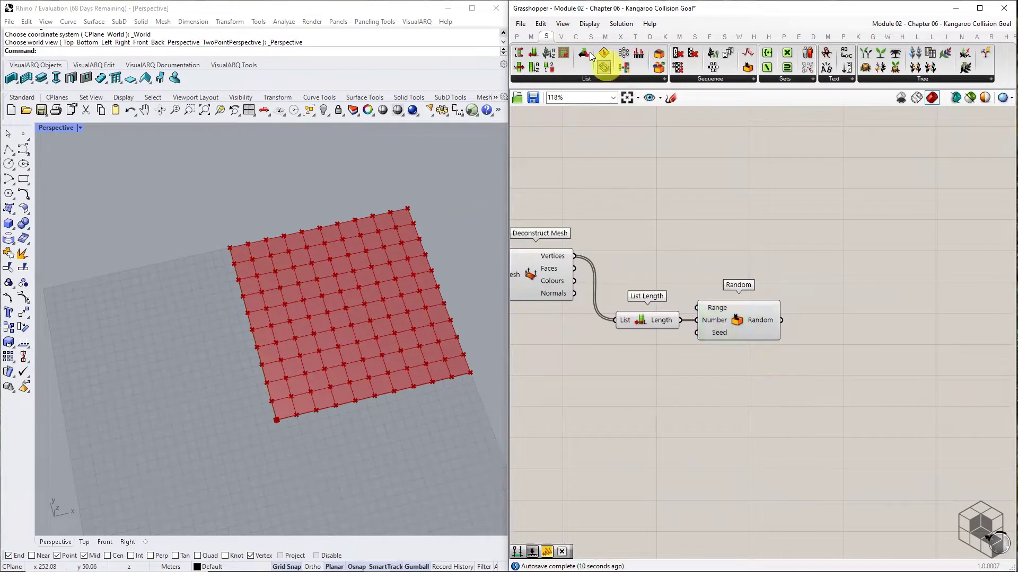
left_click(531, 36)
left_click(628, 80)
left_click_drag(627, 109, 888, 333)
scroll(885, 334, "down", 2)
Duplicate the Mesh Plane count panel, set the copy to 40 and wire it to the Multiplication's B input, shrinking the panel beside it.
right_click_drag(802, 349, 961, 326)
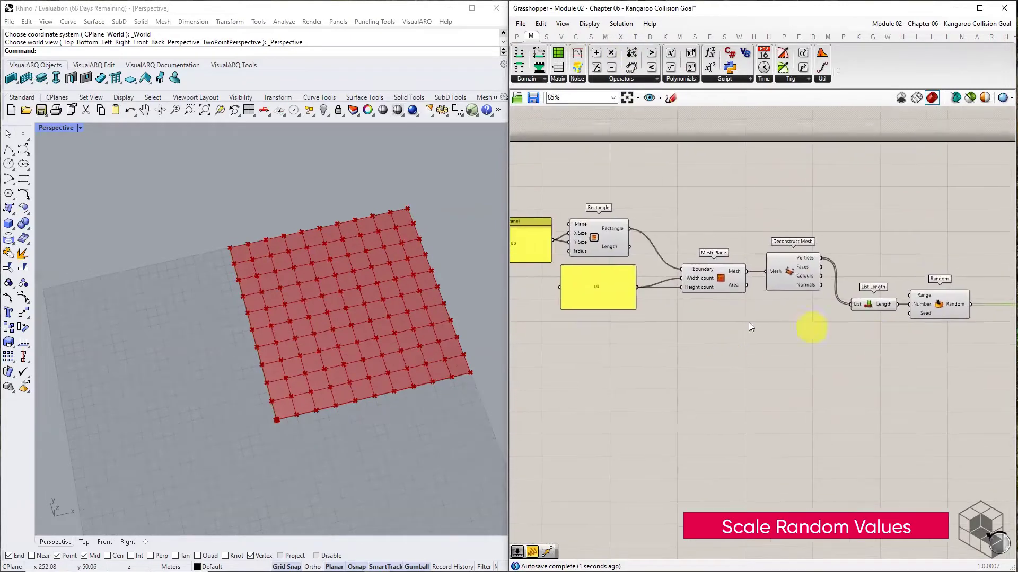
left_click(601, 295)
left_click_drag(601, 294, 952, 357, "alt")
scroll(772, 352, "up", 5)
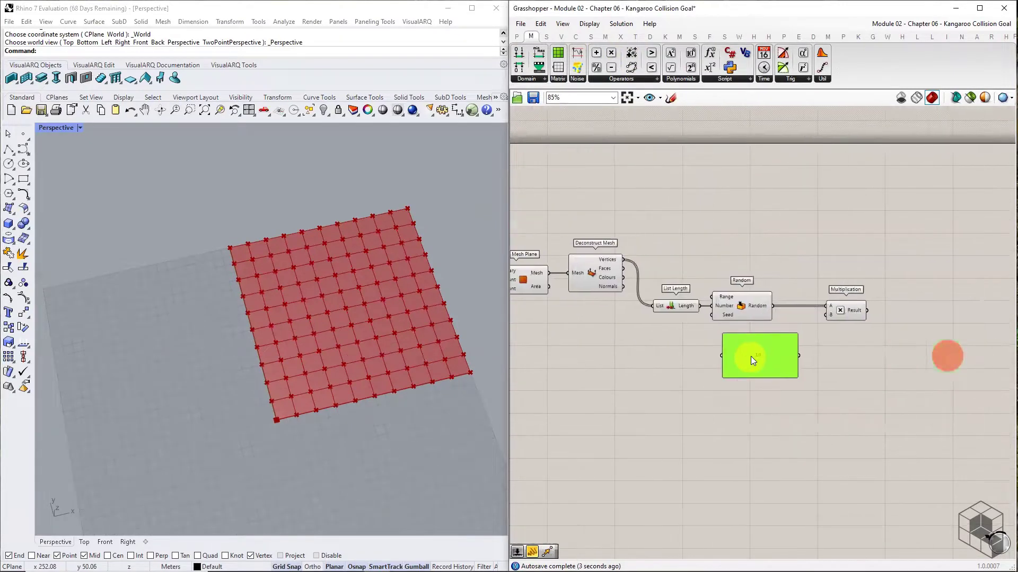
double_click(716, 366)
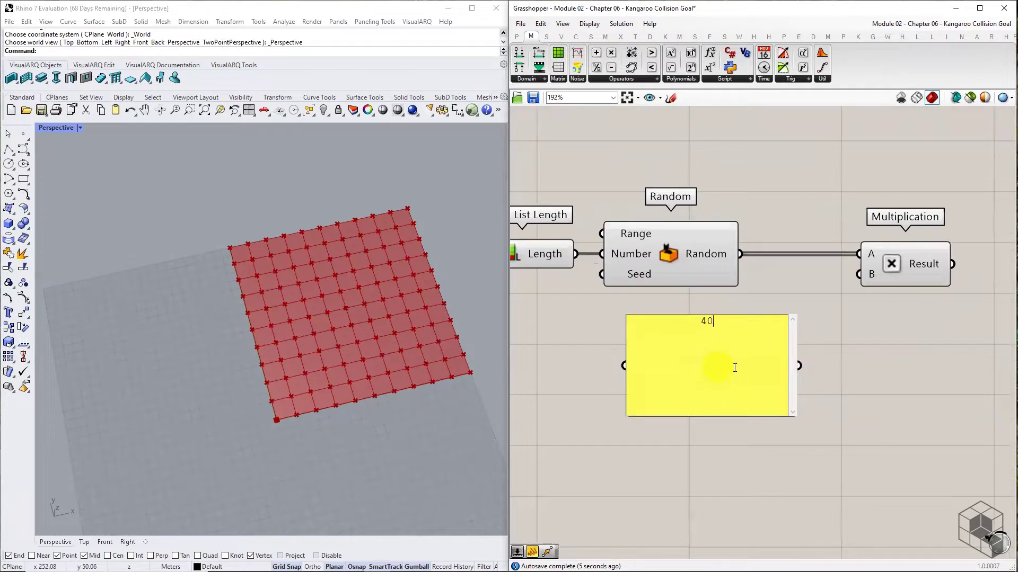
type("40")
left_click(862, 358)
left_click_drag(798, 418, 858, 276)
left_click_drag(706, 338, 811, 310)
left_click(840, 364)
Add a Unit Z component and connect the Multiplication result to its Factor input.
mouse_move(915, 269)
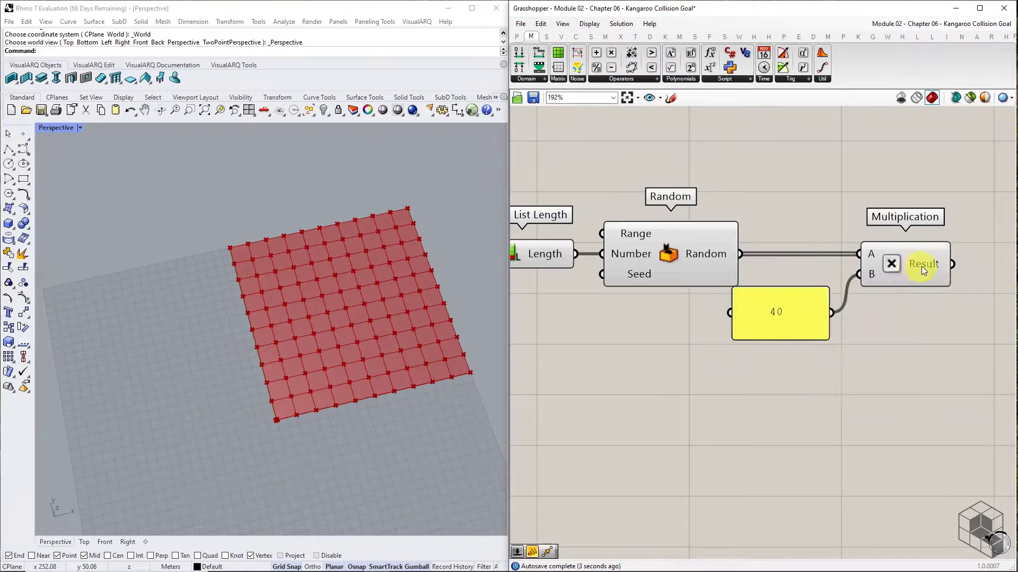
scroll(923, 268, "down", 2)
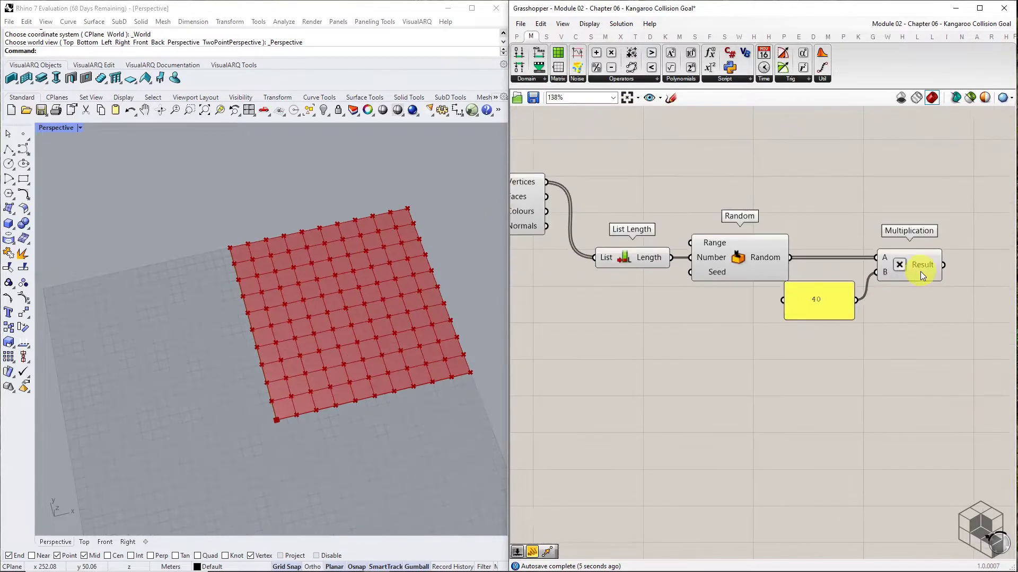
right_click_drag(963, 323, 825, 361)
scroll(825, 364, "down", 1)
right_click_drag(652, 316, 767, 303)
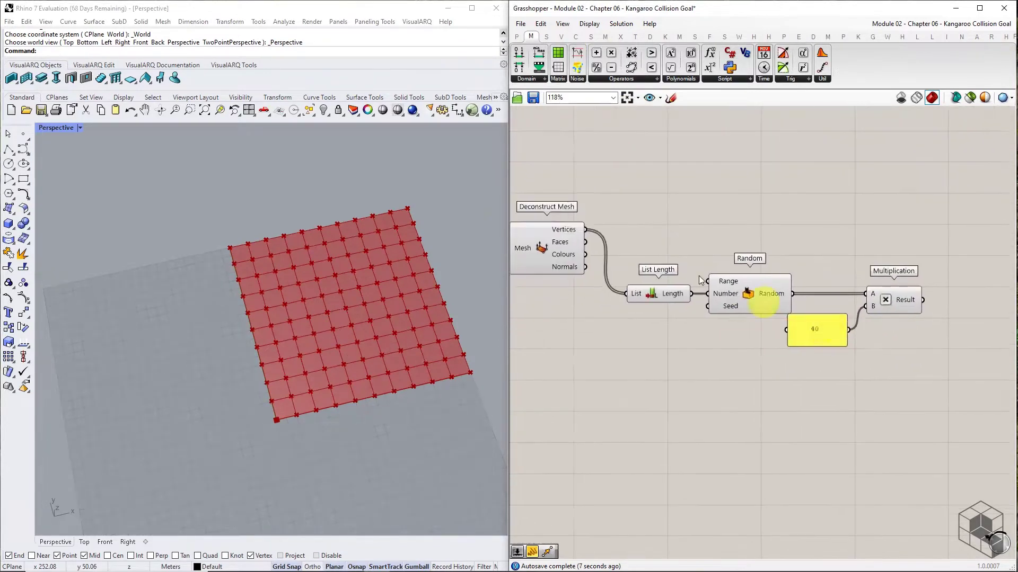
left_click(562, 36)
left_click(727, 79)
left_click(749, 171)
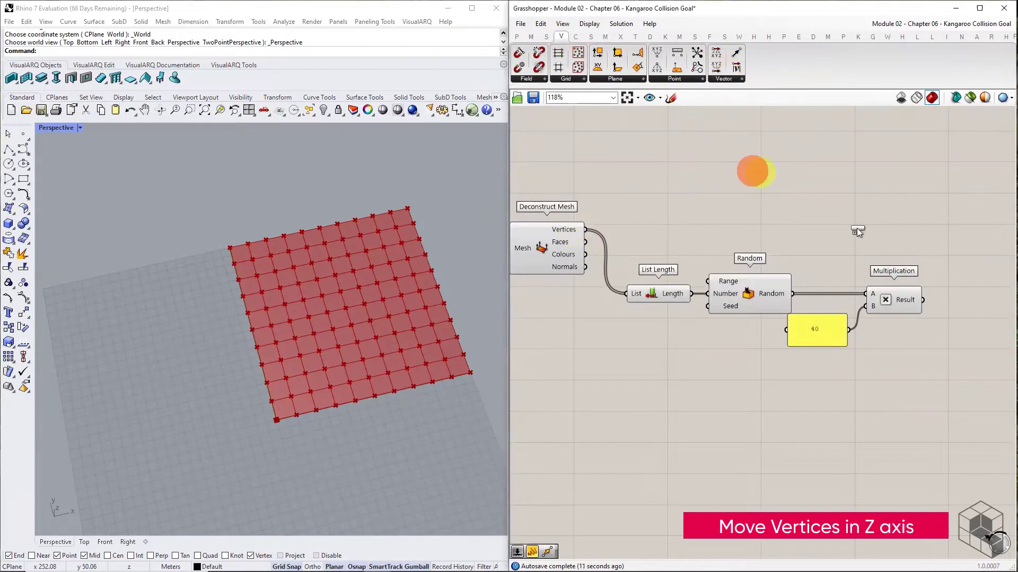
left_click(970, 298)
right_click_drag(970, 316, 870, 314)
left_click_drag(823, 297, 843, 297)
Add a Move component with the Deconstruct Mesh vertices as Geometry and the Unit Z vector as Motion.
left_click(635, 37)
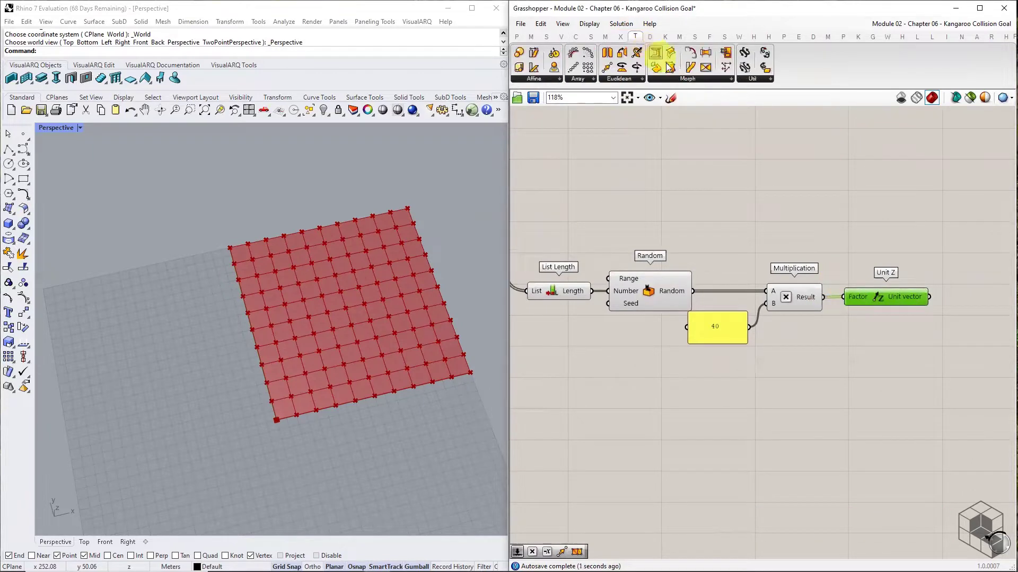
left_click(629, 79)
left_click(631, 112)
left_click(937, 222)
right_click_drag(843, 233, 918, 225)
scroll(917, 225, "down", 1)
left_click_drag(615, 218, 962, 209)
right_click_drag(993, 222, 770, 208)
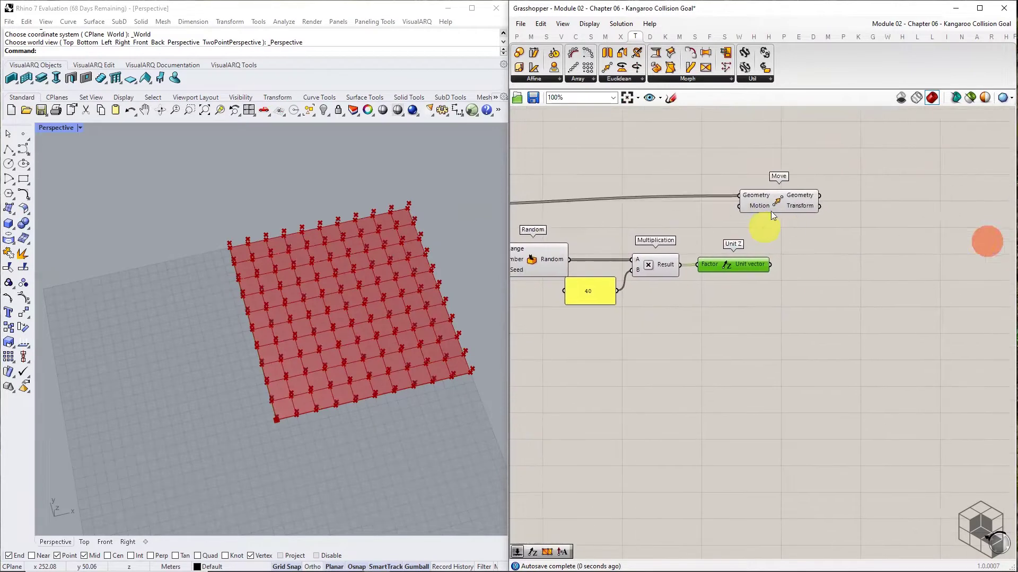
left_click_drag(771, 208, 832, 212)
left_click(827, 234)
right_click_drag(385, 388, 413, 306)
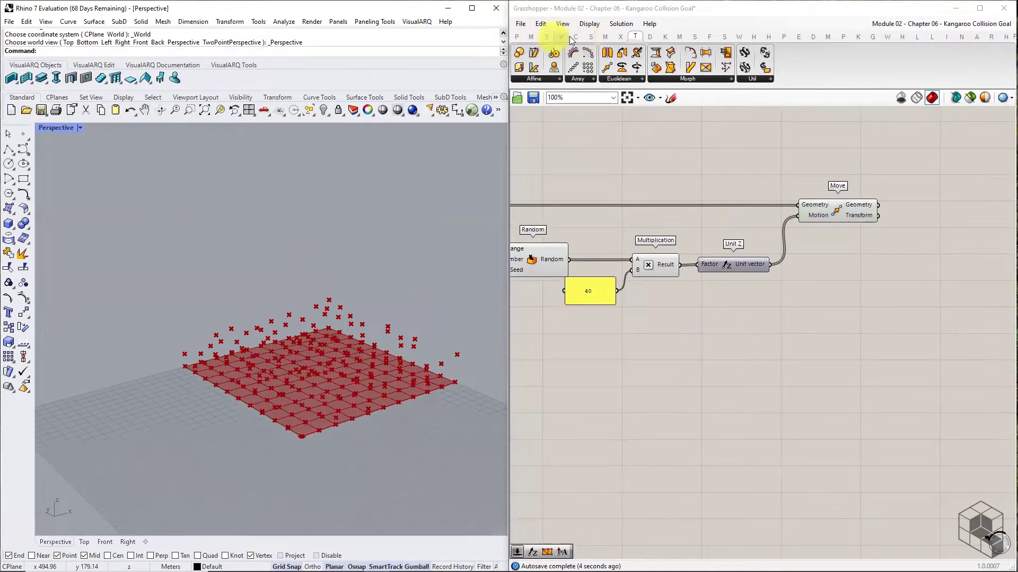
Add a Construct Mesh component using the moved points as Vertices and the Deconstruct Mesh Faces output as Faces.
left_click(605, 38)
left_click(685, 80)
left_click_drag(689, 98, 960, 225)
left_click_drag(879, 206, 929, 211)
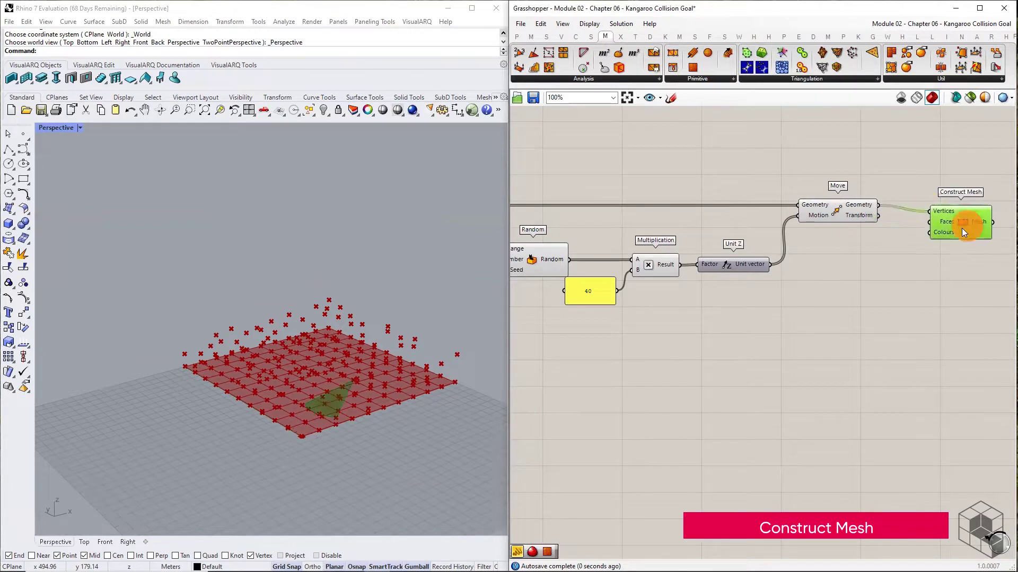
scroll(951, 231, "down", 1)
right_click_drag(730, 249, 802, 227)
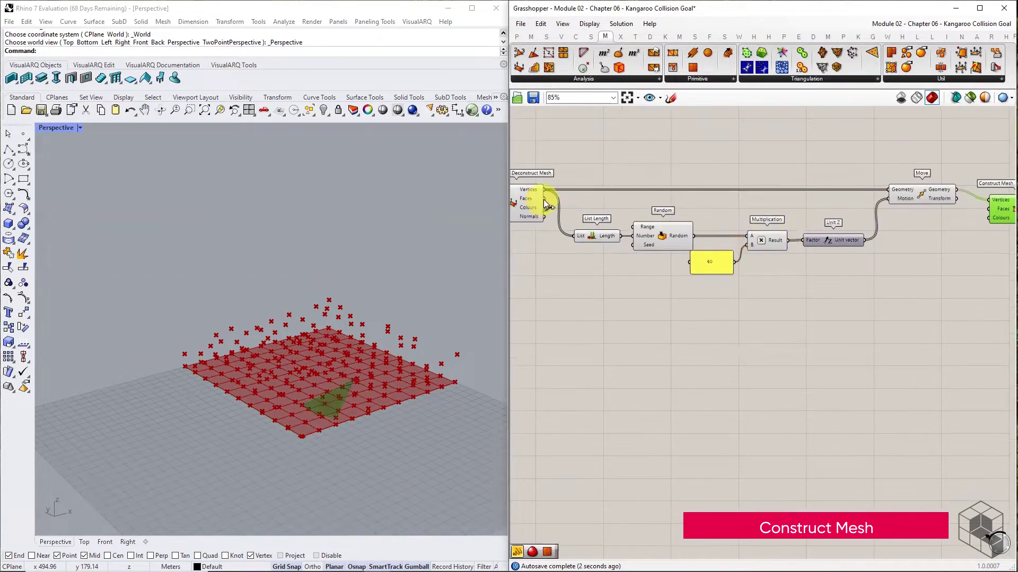
left_click_drag(545, 199, 988, 208)
scroll(848, 228, "down", 1)
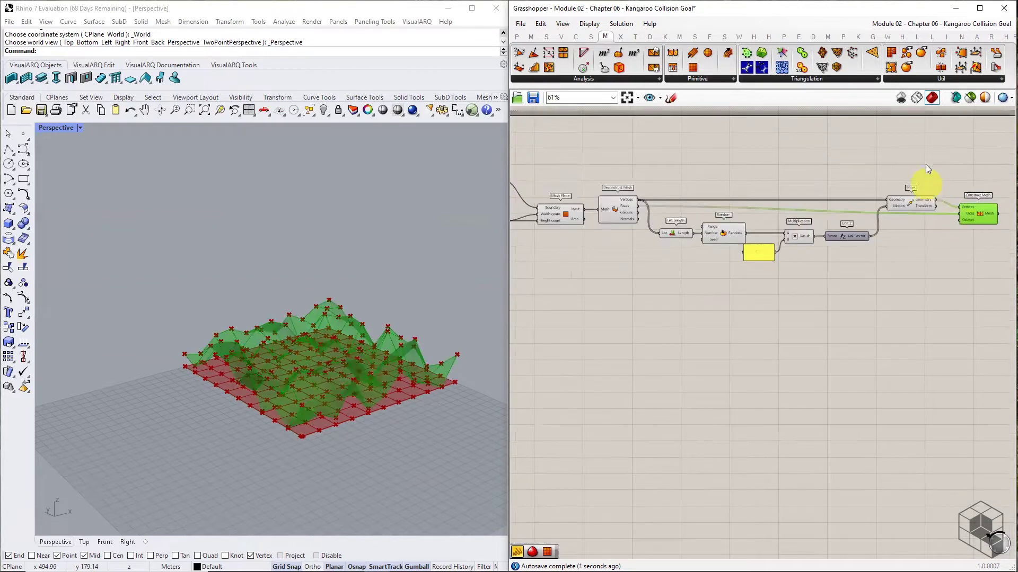
Turn off the preview of every component except Construct Mesh.
left_click_drag(925, 163, 557, 271)
scroll(557, 272, "down", 1)
right_click_drag(556, 276, 749, 280)
left_click_drag(738, 169, 635, 212, "shift")
middle_click(669, 189)
left_click(704, 161)
left_click(763, 278)
Examine the constructed mesh terrain in the Perspective viewport from several angles and distances.
right_click_drag(888, 304, 599, 360)
right_click_drag(283, 366, 260, 397)
scroll(259, 398, "down", 4)
scroll(314, 341, "up", 7)
scroll(352, 297, "down", 6)
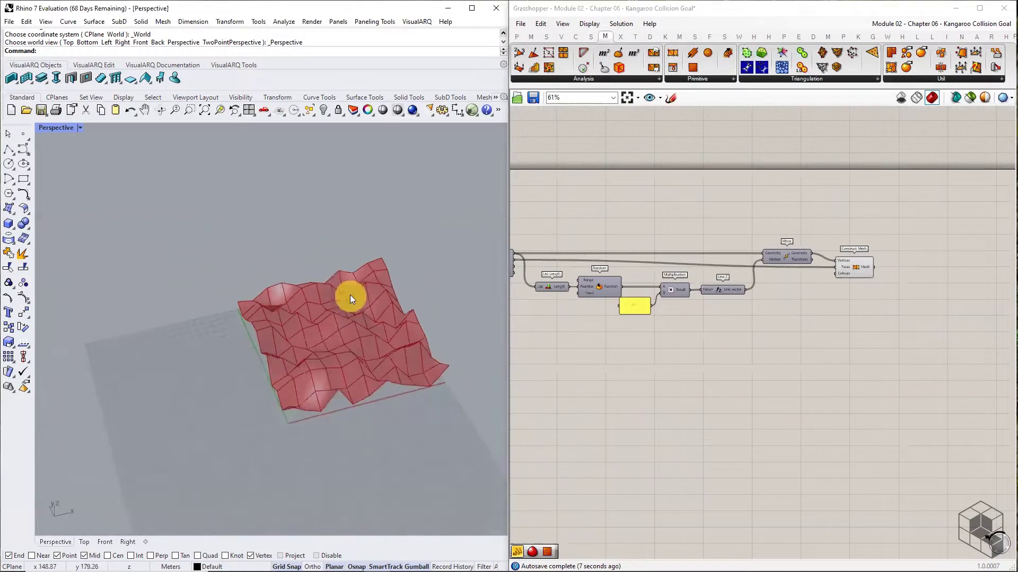
right_click_drag(352, 297, 427, 279)
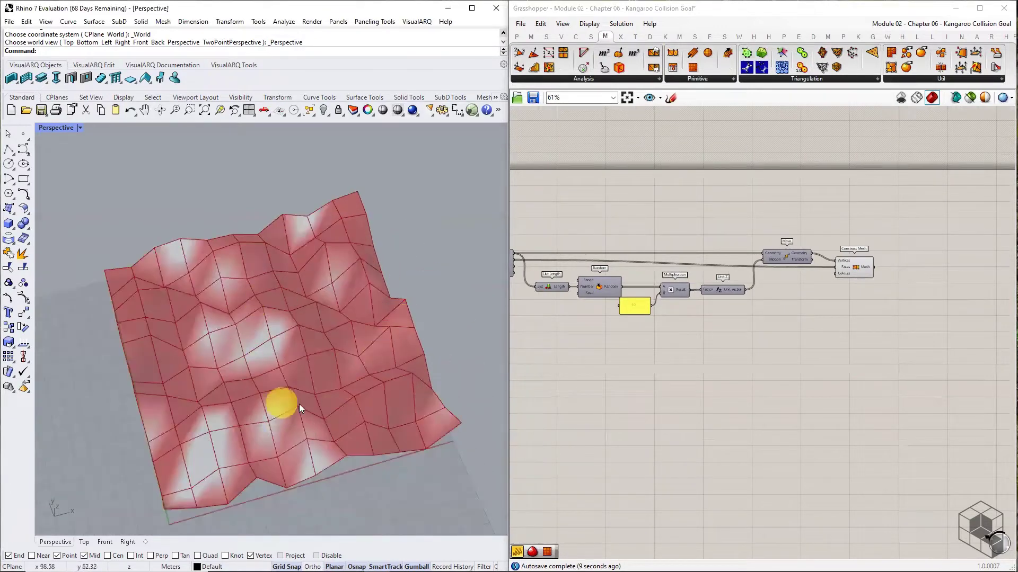
mouse_move(279, 405)
right_mouse_down()
mouse_move(296, 416)
mouse_move(284, 409)
right_mouse_up()
scroll(427, 319, "down", 3)
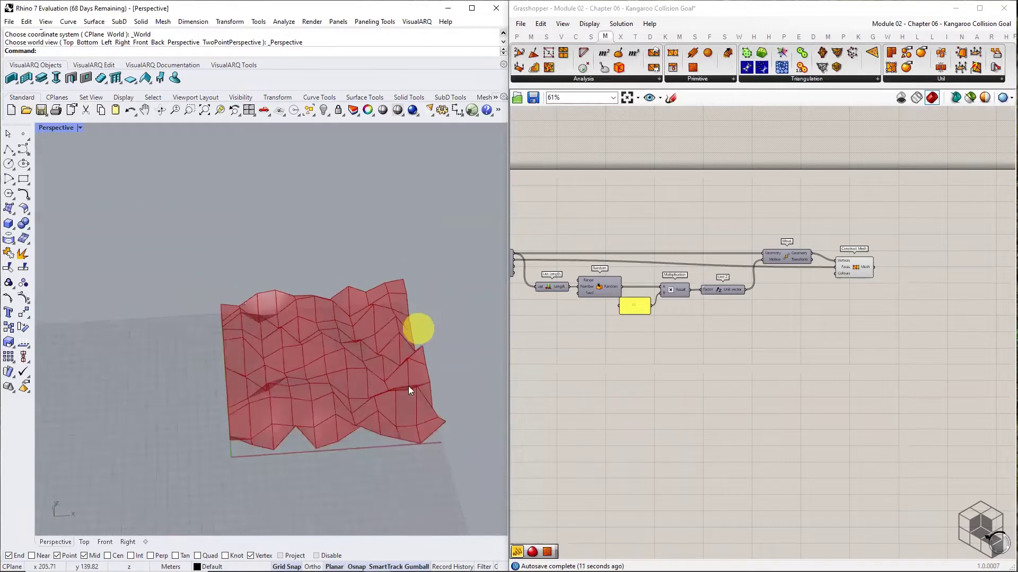
Add a Weaverbird's Catmull-Clark Subdivision component and feed the Construct Mesh output into its Mesh/Curves input.
right_click_drag(875, 277, 766, 300)
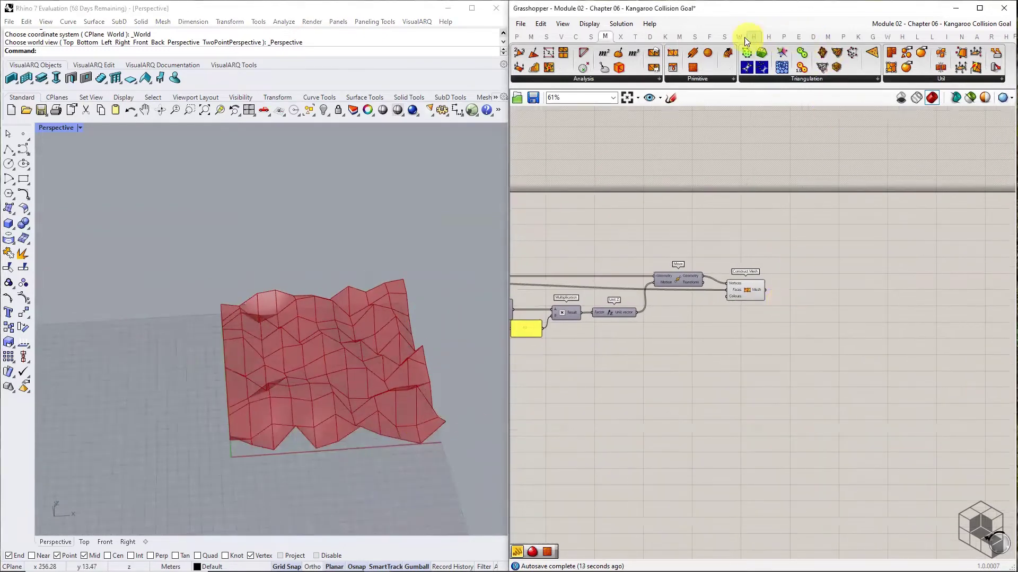
left_click(741, 37)
left_click(727, 78)
left_click(736, 99)
scroll(814, 289, "up", 5)
left_click(802, 303)
left_click_drag(719, 287, 758, 301)
right_click_drag(690, 280, 788, 217)
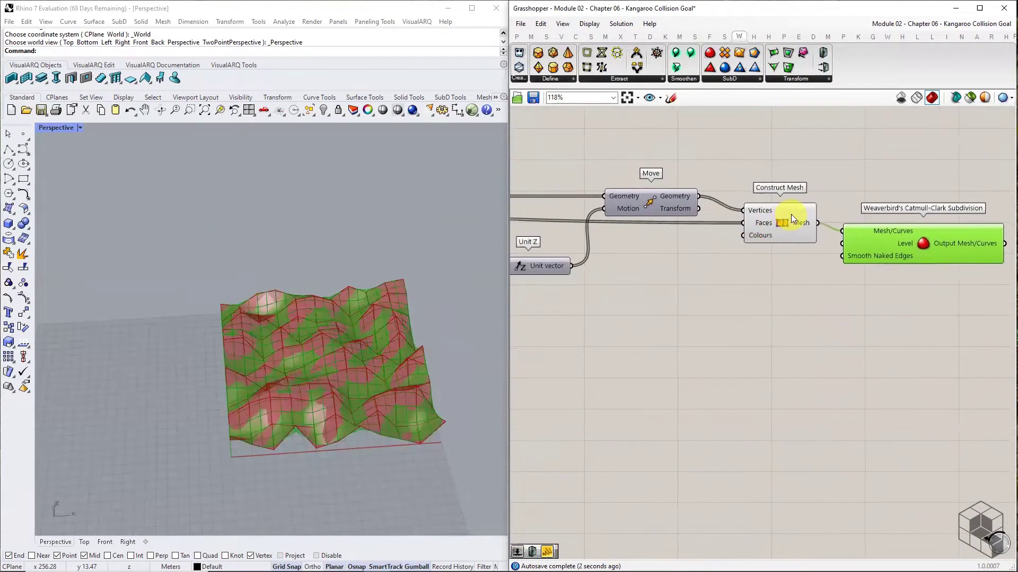
Add a panel with the value 2 and connect it to the Level input of the Catmull-Clark Subdivision.
left_click(517, 36)
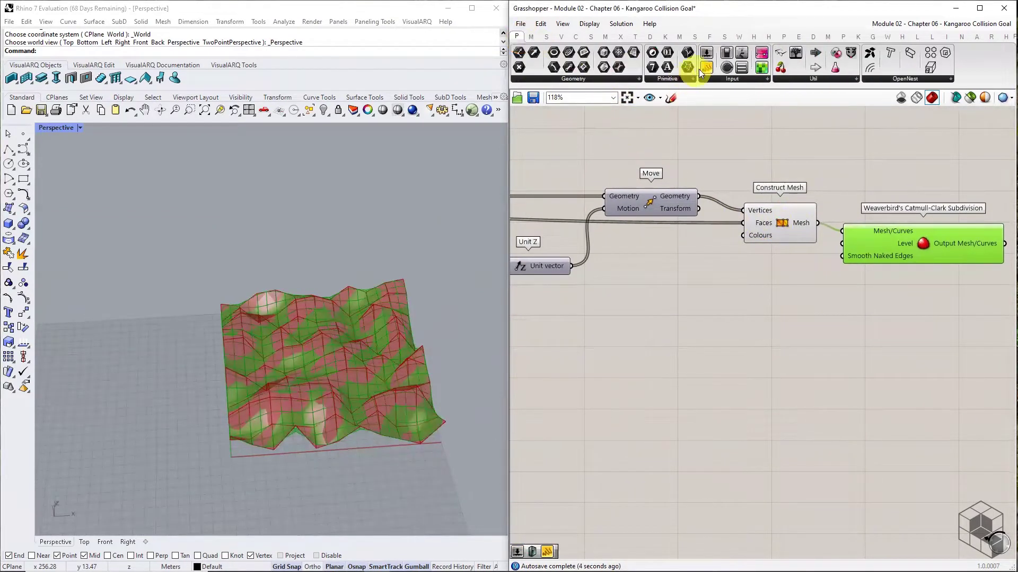
left_click_drag(701, 69, 841, 244)
double_click(775, 267)
type("2")
left_click(789, 340)
left_click_drag(799, 295, 789, 296)
left_click(834, 329)
Turn off the preview of the Construct Mesh component so only the subdivided terrain is displayed.
left_click(769, 231)
middle_click(770, 232)
left_click(803, 198)
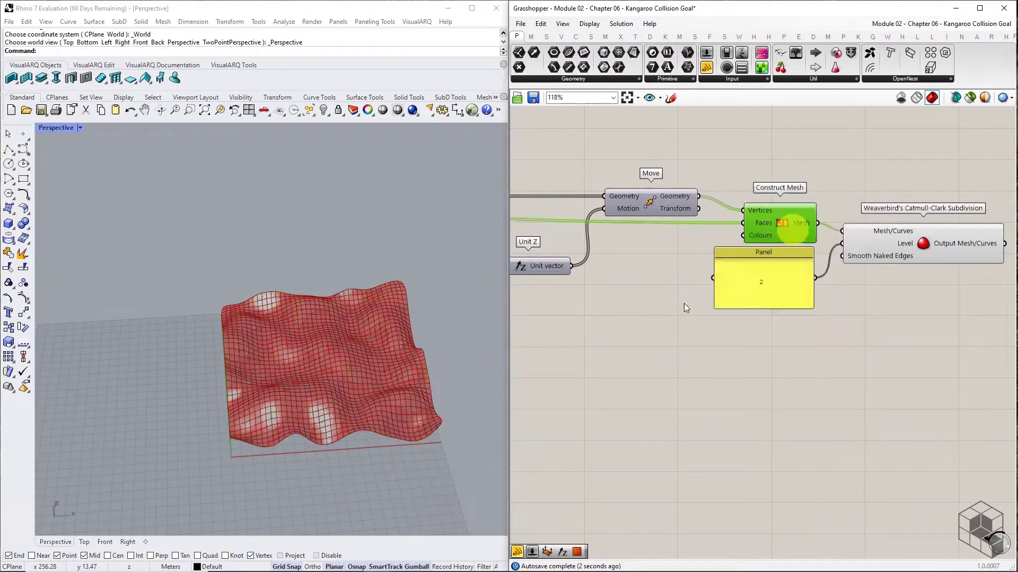
mouse_move(318, 350)
right_mouse_down()
mouse_move(405, 386)
mouse_move(325, 352)
right_mouse_up()
Add a Weaverbird's Mesh Thicken component and connect the subdivided mesh to its Mesh/Curves input.
right_click_drag(905, 356, 761, 365)
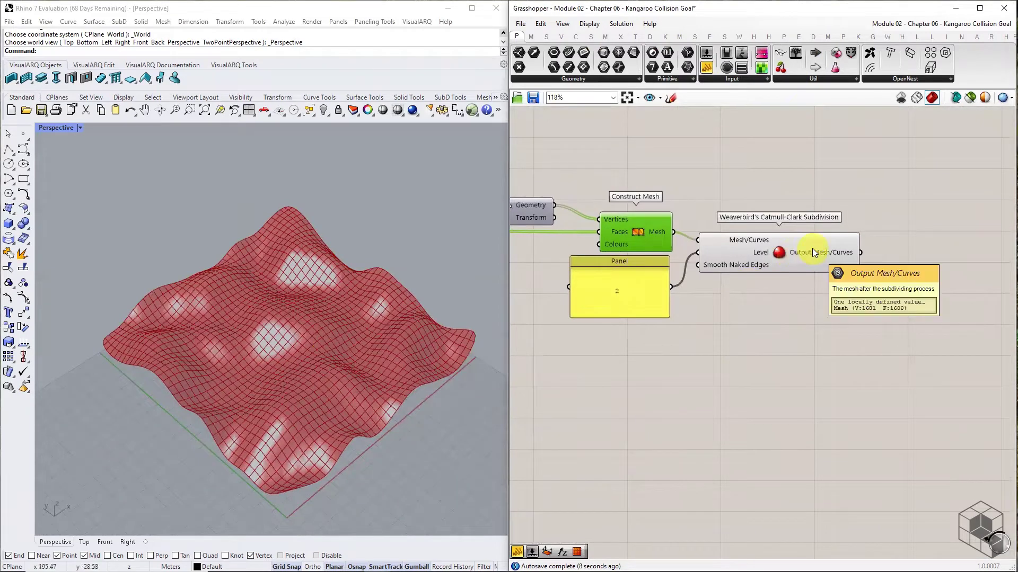
right_click_drag(843, 297, 773, 229)
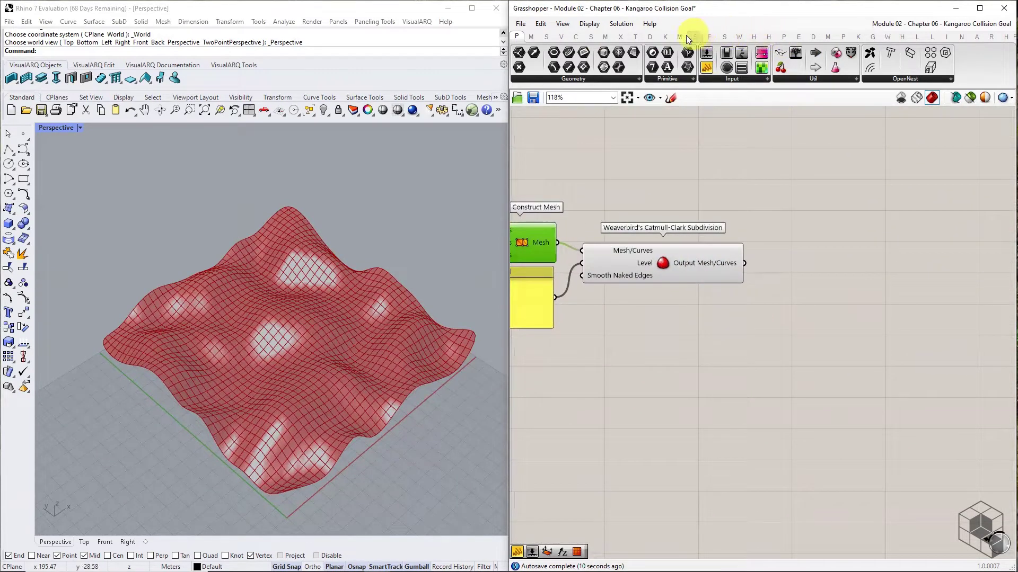
left_click(741, 36)
left_click(806, 79)
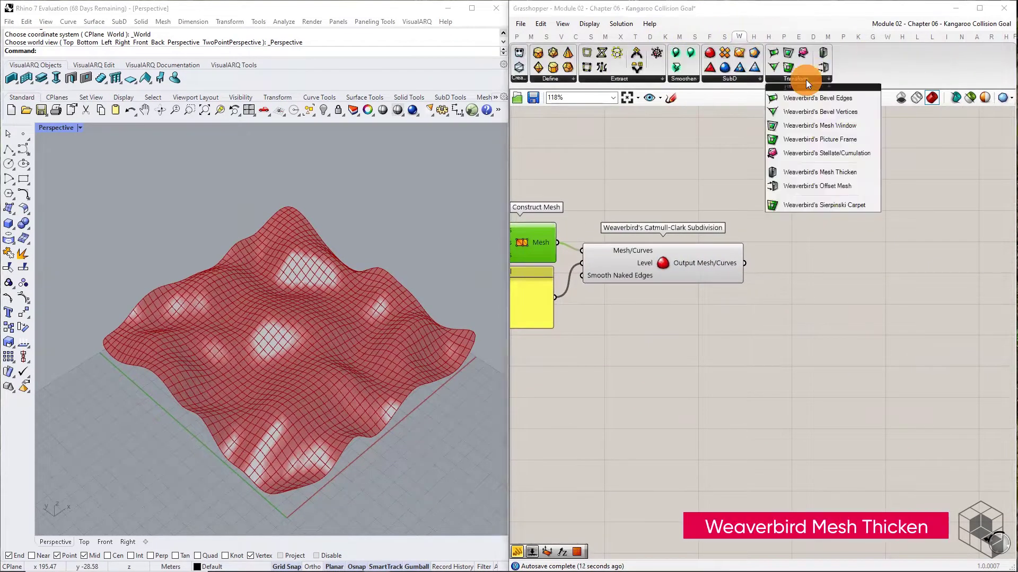
left_click_drag(822, 171, 806, 289)
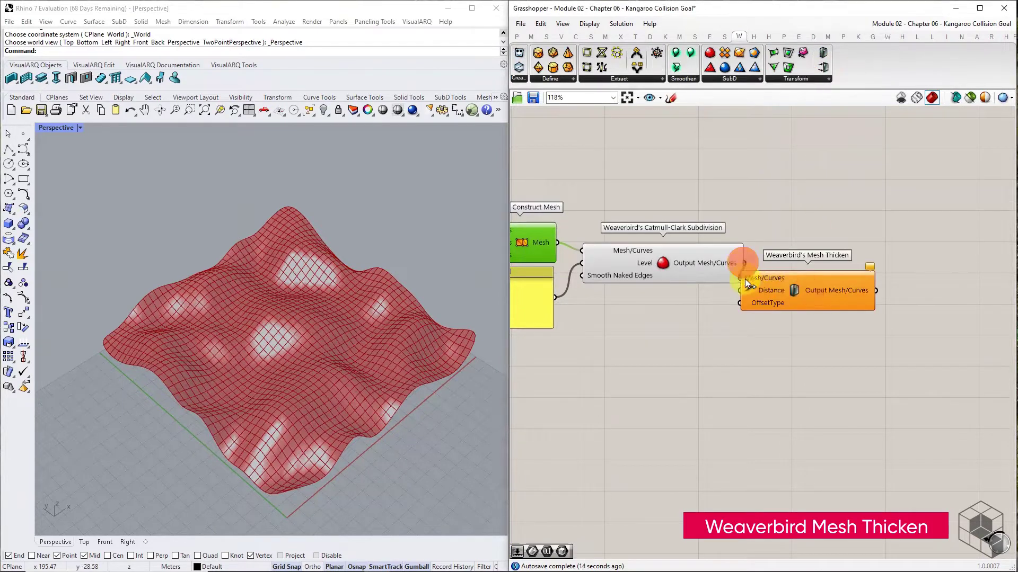
left_click_drag(745, 279, 744, 278)
left_click_drag(773, 283, 798, 269)
Turn off the preview of the Catmull-Clark Subdivision and inspect the thickened terrain in the Perspective viewport.
left_click(697, 265)
middle_click(697, 265)
left_click(731, 229)
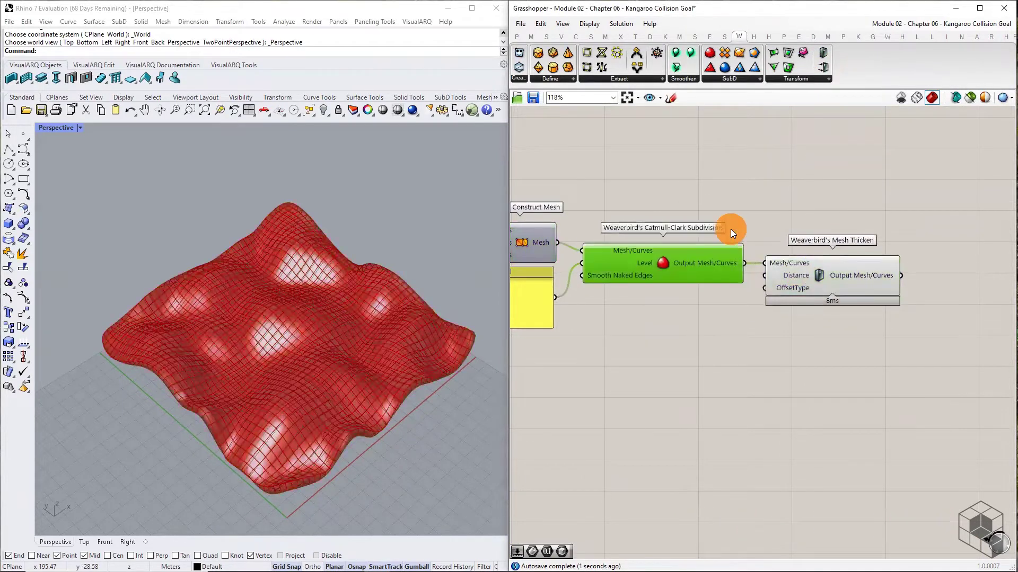
left_click(660, 339)
right_click_drag(354, 389, 319, 285)
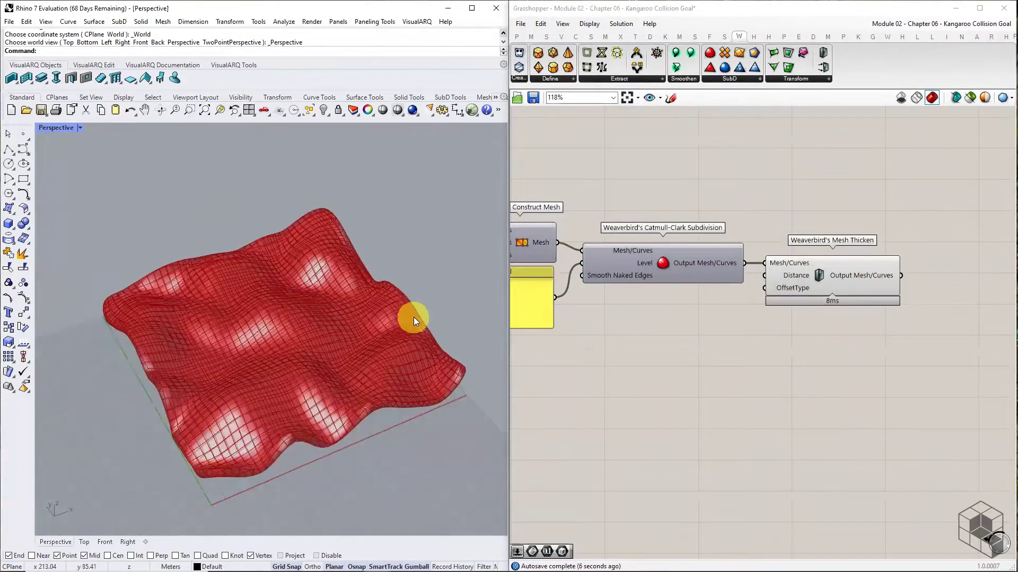
mouse_move(335, 361)
right_mouse_down()
mouse_move(304, 397)
mouse_move(333, 375)
right_mouse_up()
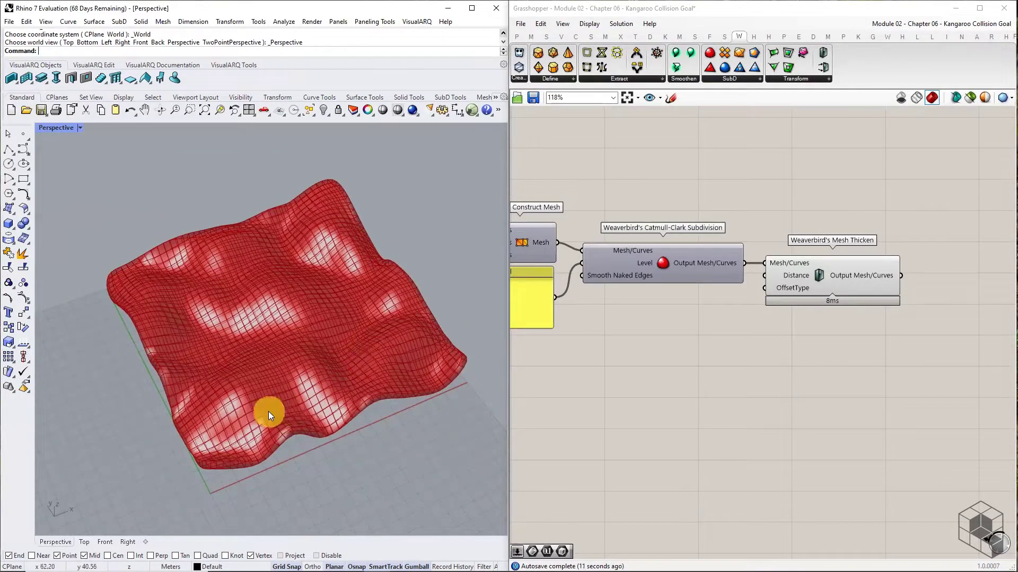
Draw a box over the terrain in the Perspective viewport and raise it along Z above the mesh.
left_click(7, 225)
left_click(239, 431)
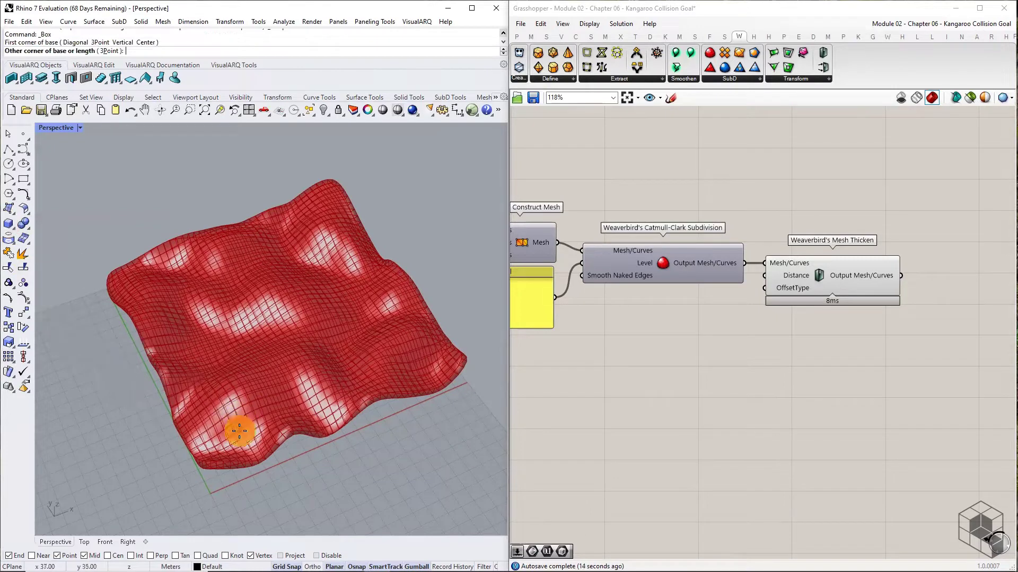
left_click(324, 232)
left_click(318, 155)
left_click(330, 216)
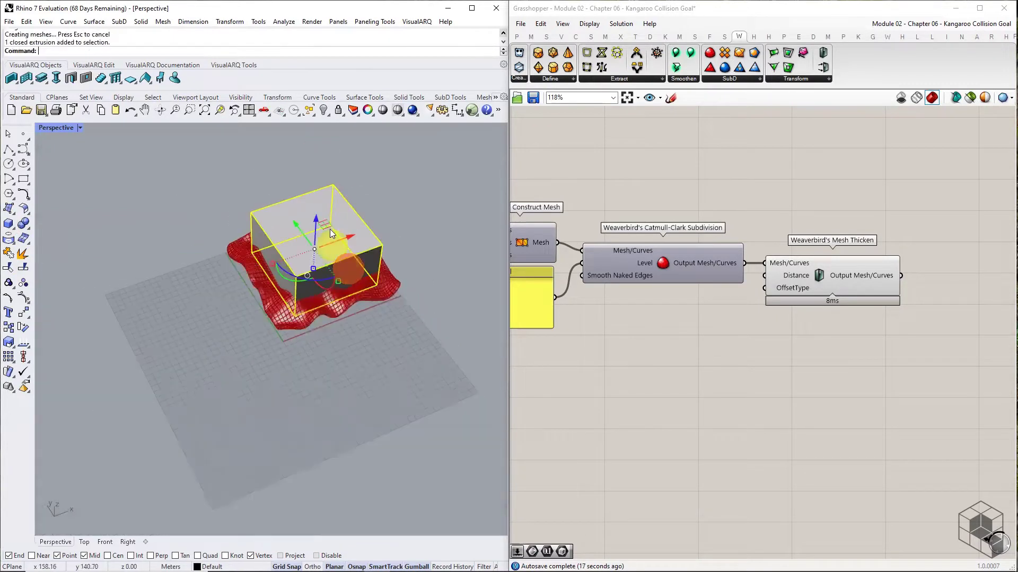
left_click_drag(318, 219, 320, 164)
Add a Brep parameter referencing the box, and hide the original box in Rhino.
right_click_drag(714, 366, 832, 314)
left_click(517, 36)
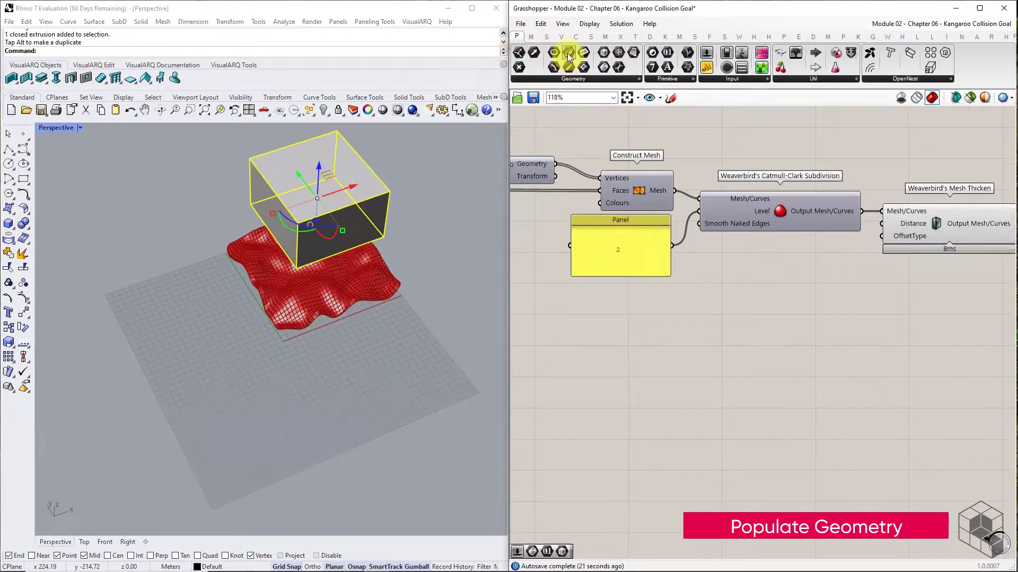
left_click_drag(568, 54, 668, 363)
right_click(667, 363)
left_click(707, 488)
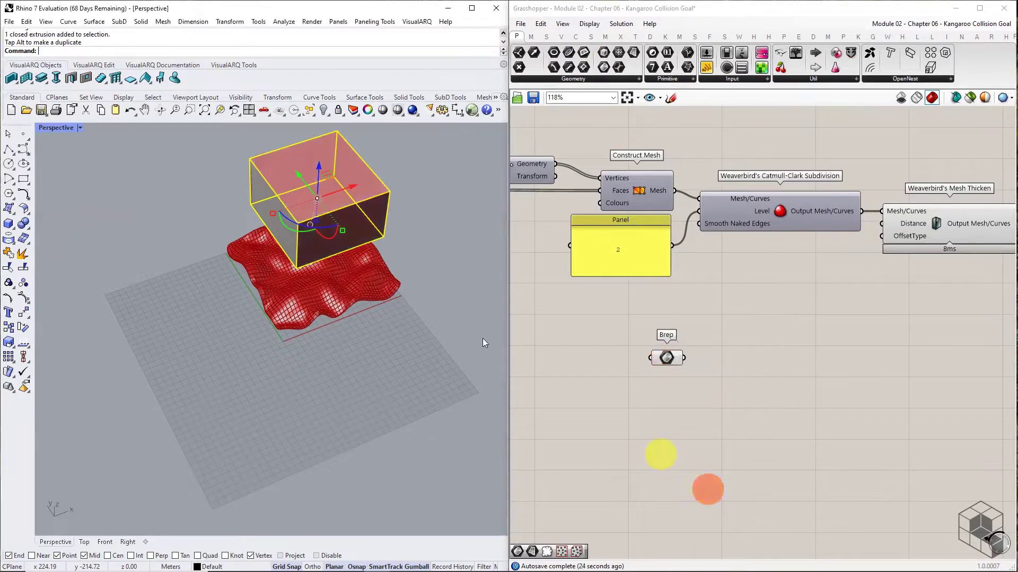
left_click(326, 111)
Add a Populate Geometry component with the Brep parameter as its Geometry input.
left_click(561, 36)
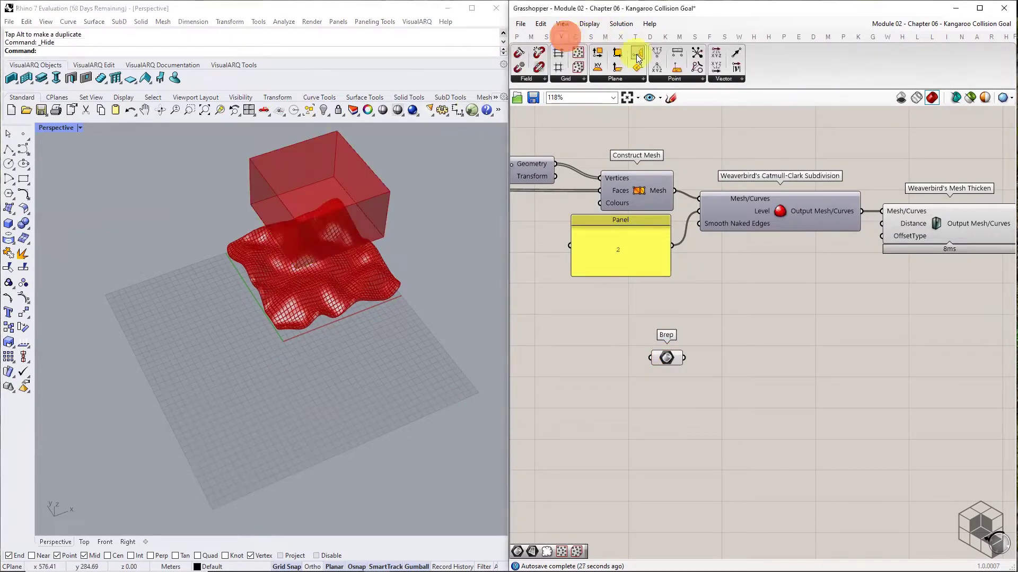
left_click(570, 79)
left_click_drag(607, 191, 751, 376)
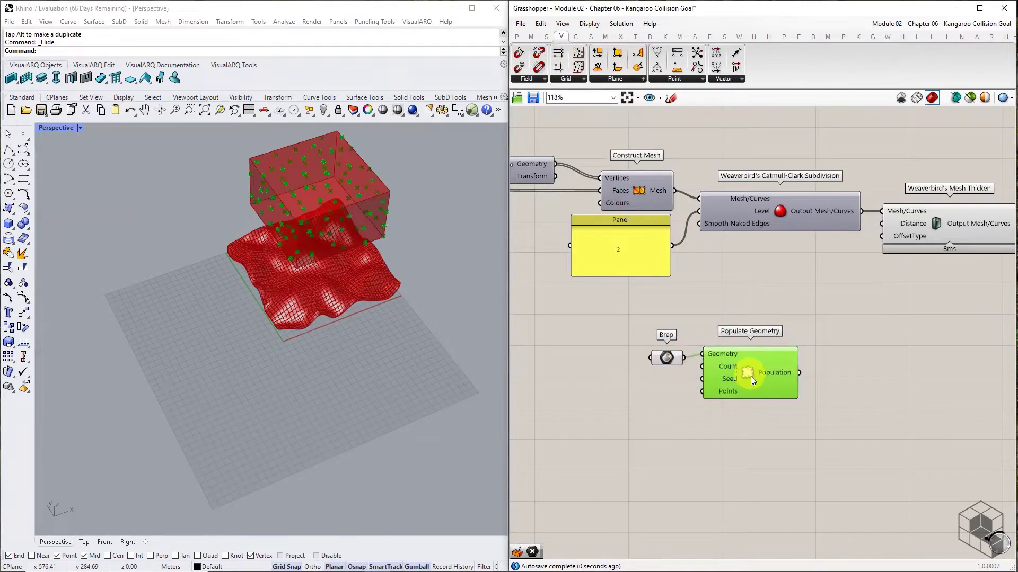
Duplicate the value panel, set it to 200, connect it to the Populate Geometry Count and shrink the panel.
left_click(627, 260)
left_click_drag(627, 260, 641, 398, "alt")
double_click(641, 399)
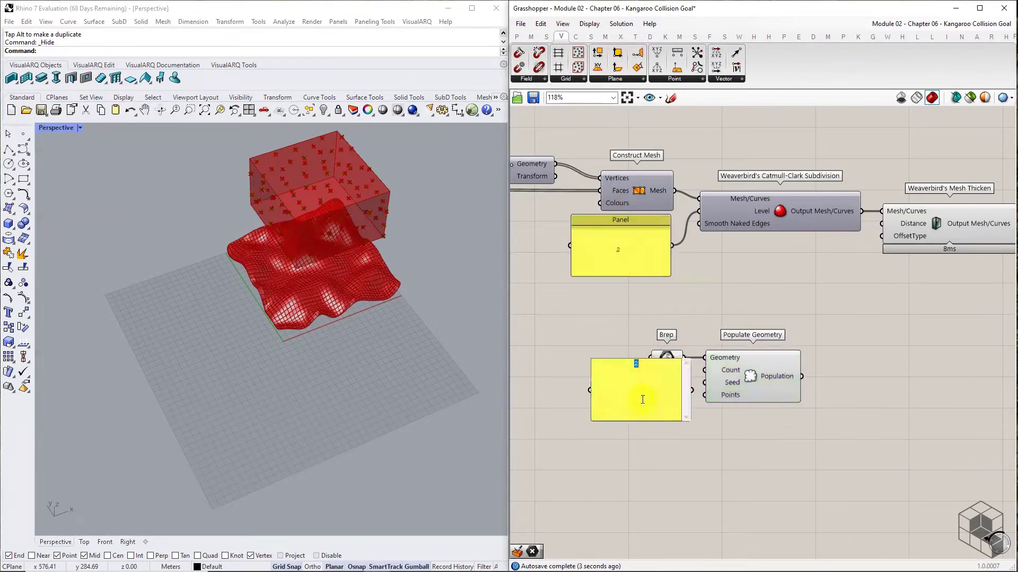
left_click(711, 457)
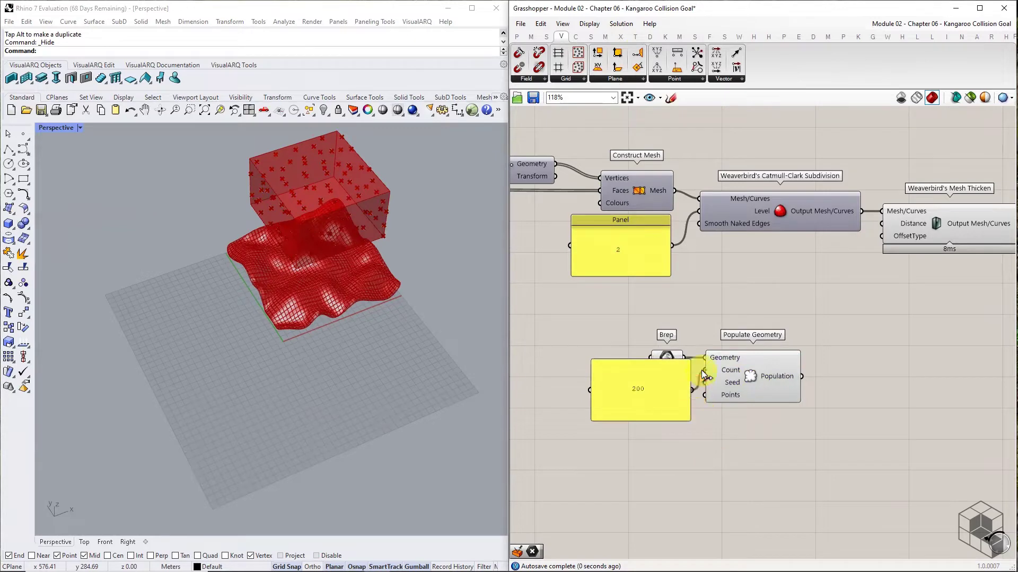
left_click_drag(701, 370, 704, 370)
left_click_drag(690, 421, 642, 391)
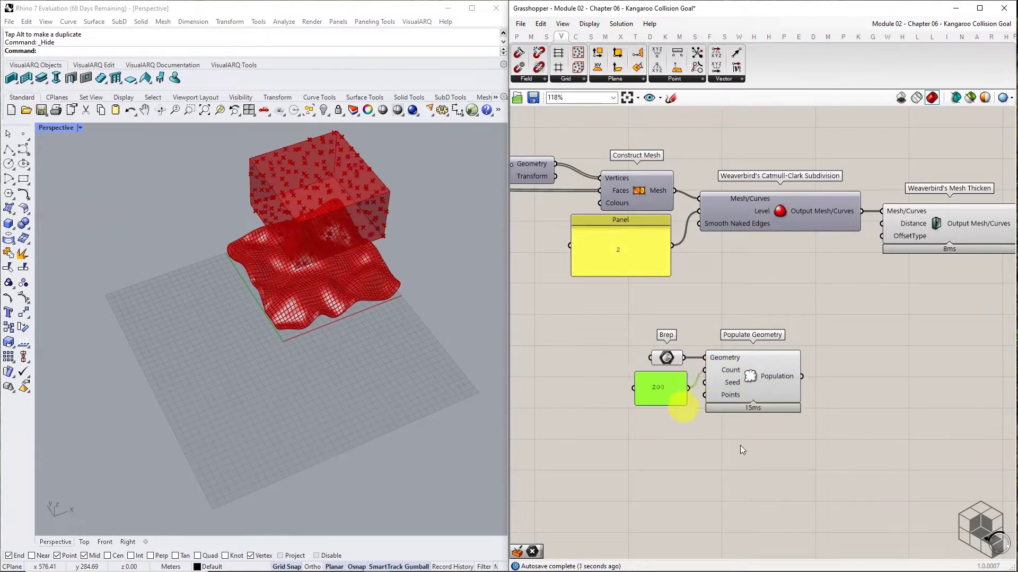
Move the Brep, count panel and Populate Geometry components together to just above Mesh Thicken.
left_click_drag(814, 469, 636, 351)
scroll(721, 381, "down", 3)
left_click_drag(738, 379, 855, 204)
right_click_drag(908, 246, 752, 310)
scroll(757, 306, "up", 5)
left_click(749, 306)
scroll(747, 306, "down", 1)
scroll(747, 307, "down", 2)
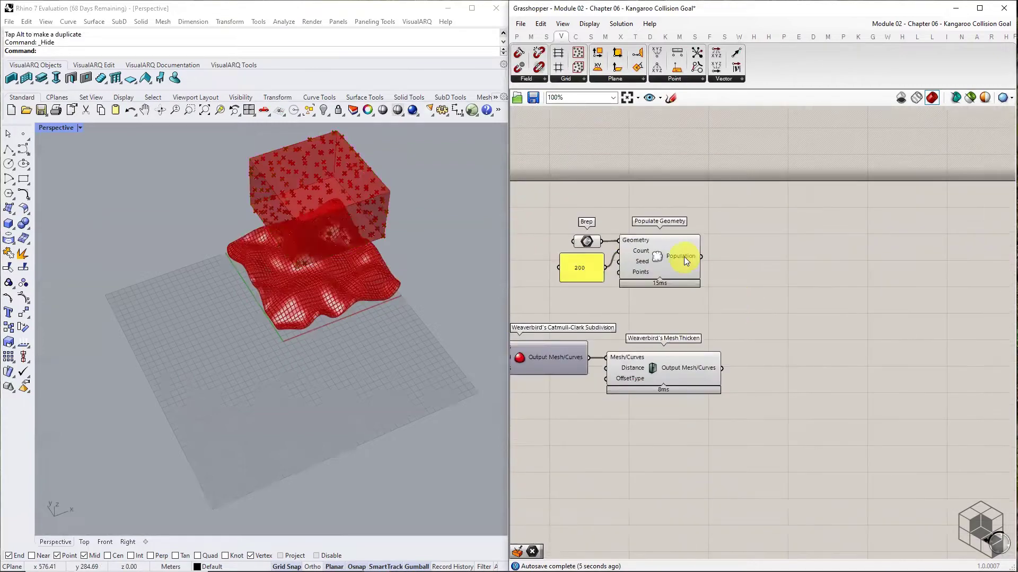
left_click(678, 257)
Turn off the preview of the Brep parameter so only the populated points show above the terrain.
left_click(588, 242)
middle_click(588, 242)
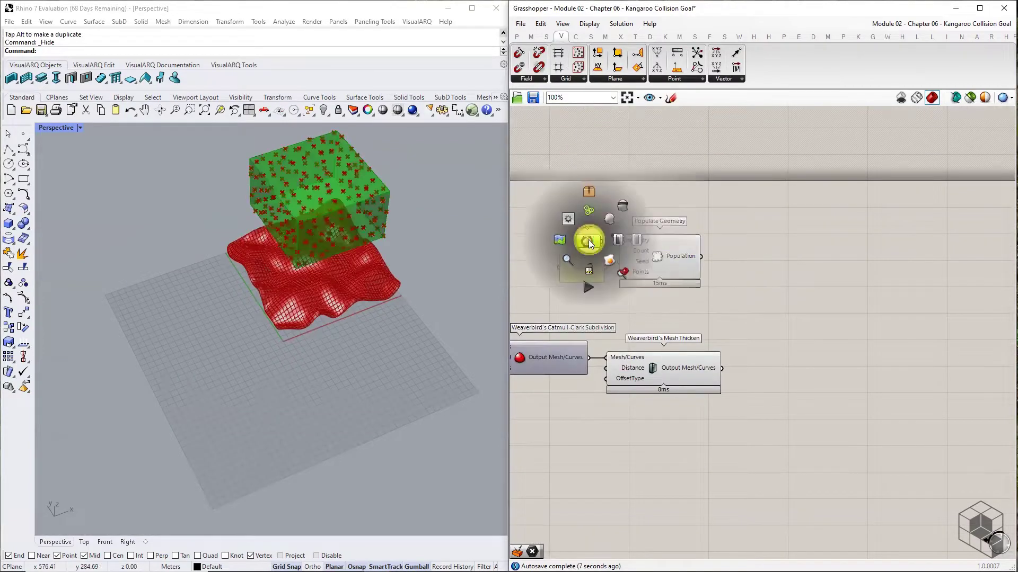
left_click(623, 203)
scroll(330, 208, "up", 4)
right_click_drag(335, 218, 368, 200)
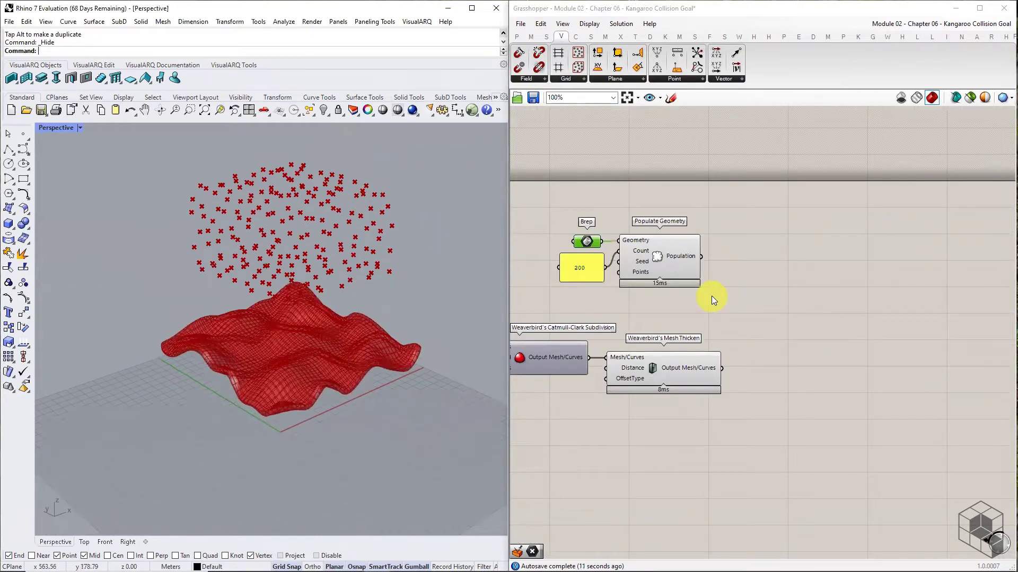
Add a Kangaroo SolidPointCollide goal beside the point and mesh components and shift the Populate Geometry group closer to it.
left_click(859, 37)
left_click(678, 78)
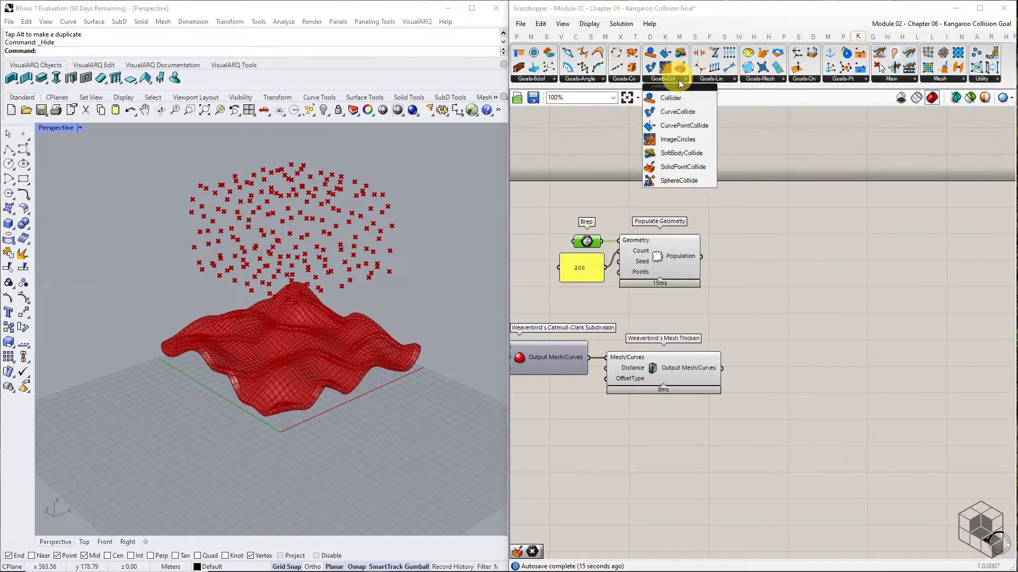
left_click_drag(687, 166, 817, 318)
left_click_drag(706, 217, 585, 280)
left_click_drag(664, 263, 687, 288)
left_click(788, 377)
scroll(787, 377, "up", 3)
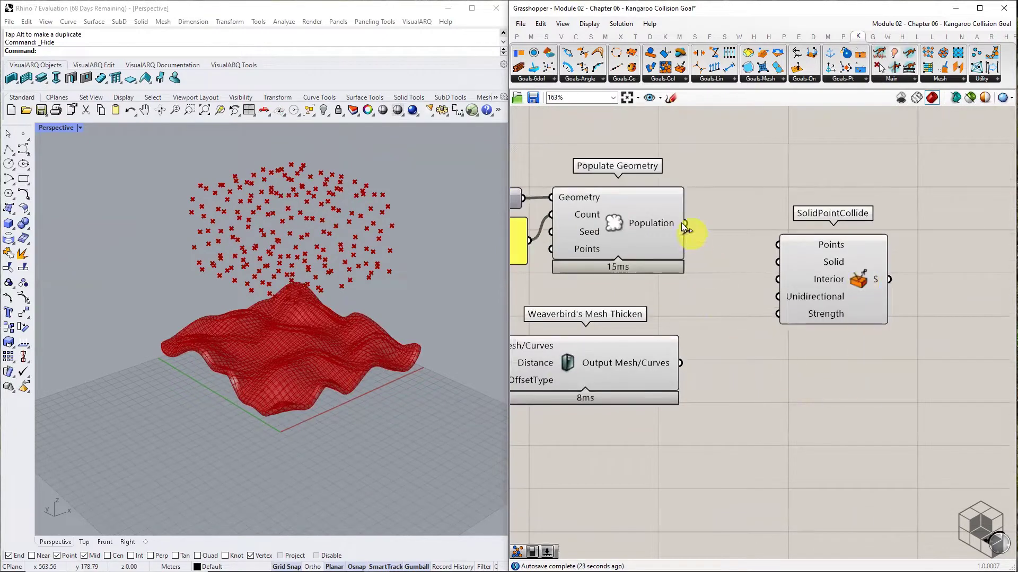
Connect the Population points to SolidPointCollide's Points and the thickened mesh to its Solid input through a relay.
left_click_drag(684, 223, 783, 247)
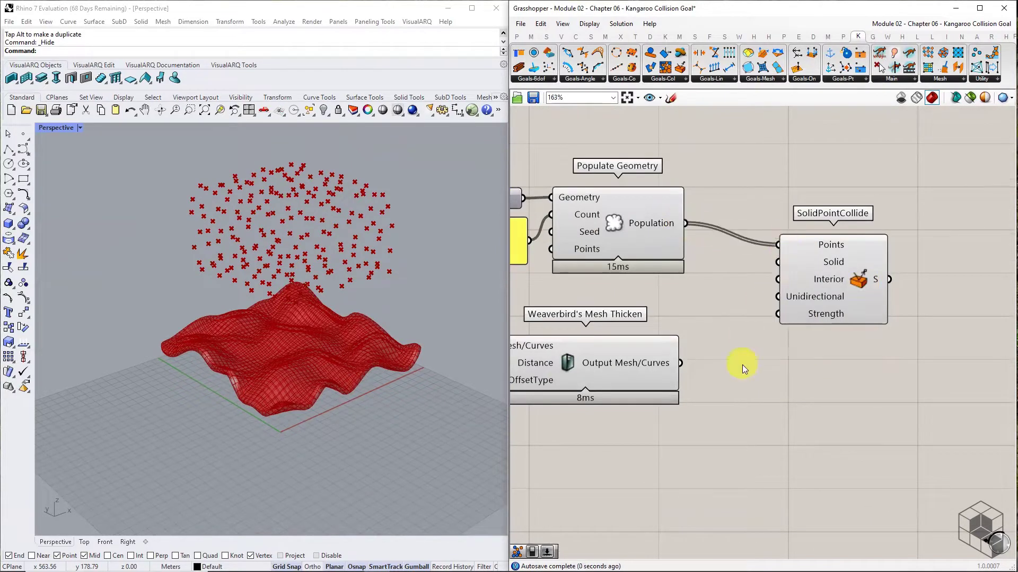
left_click_drag(680, 364, 779, 262)
scroll(833, 295, "down", 2)
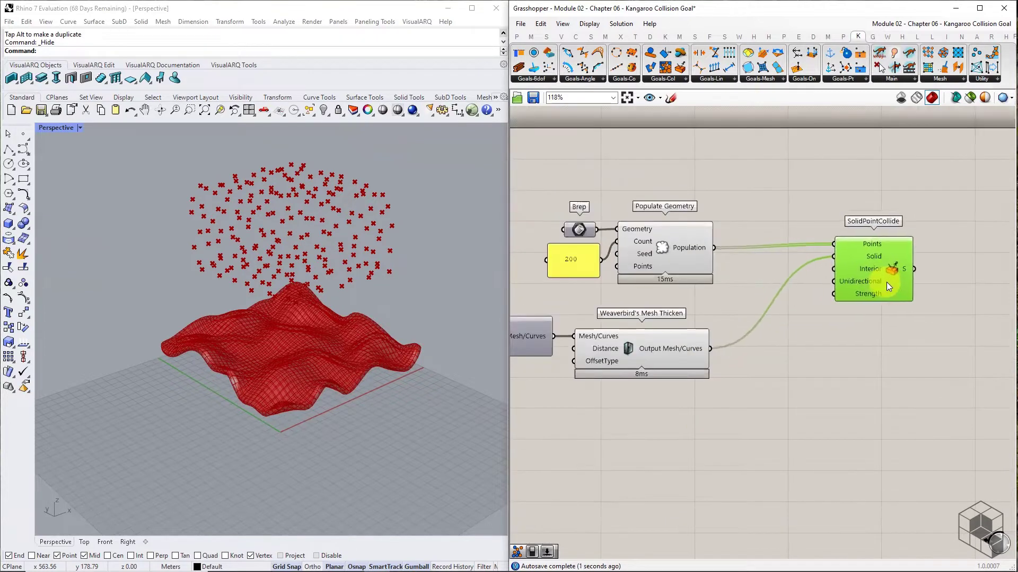
double_click(771, 260)
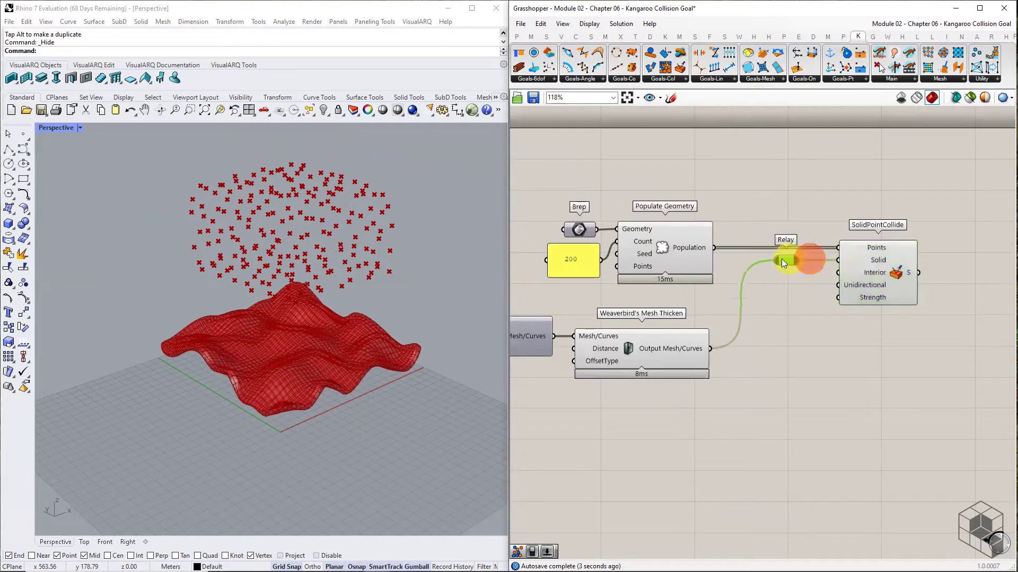
Add a Boolean Toggle set to False and connect it to the Interior input of SolidPointCollide.
right_click_drag(845, 340, 765, 352)
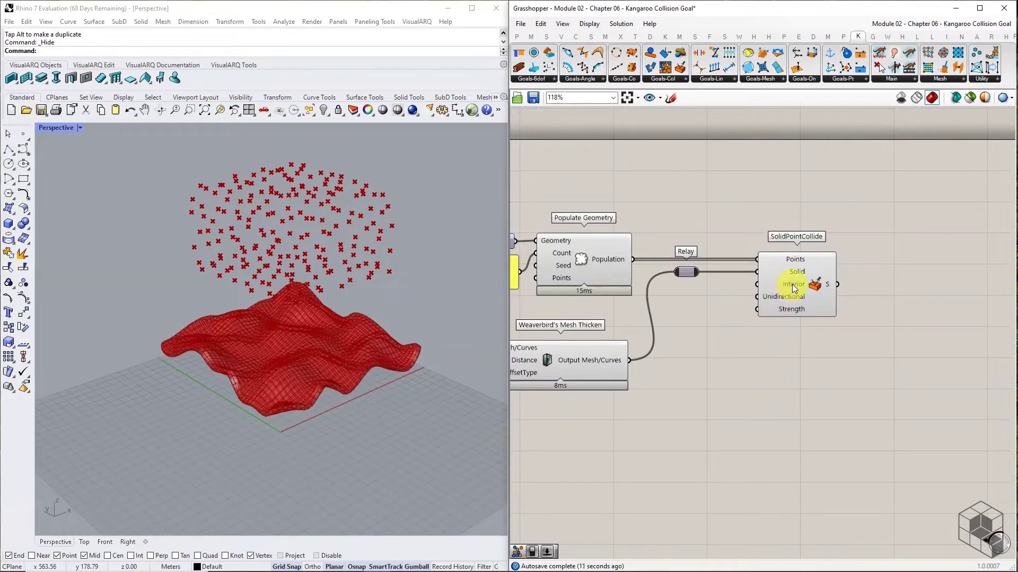
mouse_move(793, 285)
left_click(517, 36)
left_click(719, 78)
left_click(741, 118)
left_click(690, 291)
left_click_drag(777, 291, 811, 292)
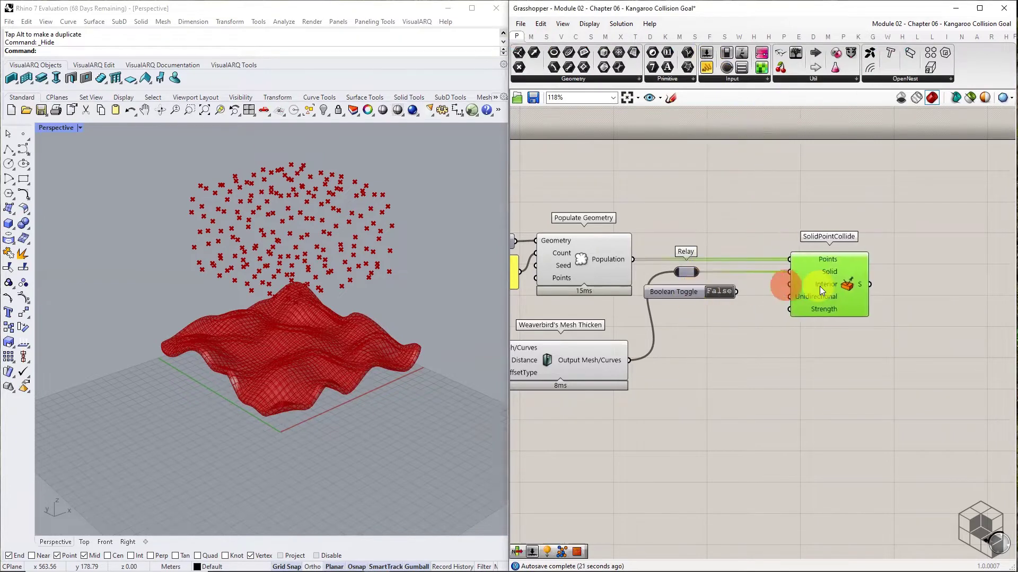
left_click_drag(694, 292, 714, 286)
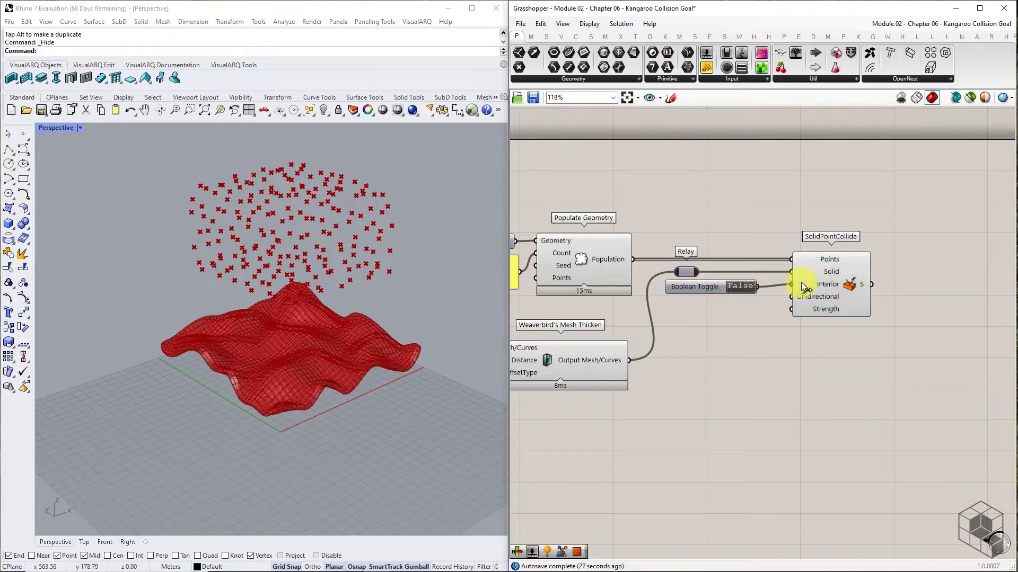
left_click_drag(802, 283, 801, 282)
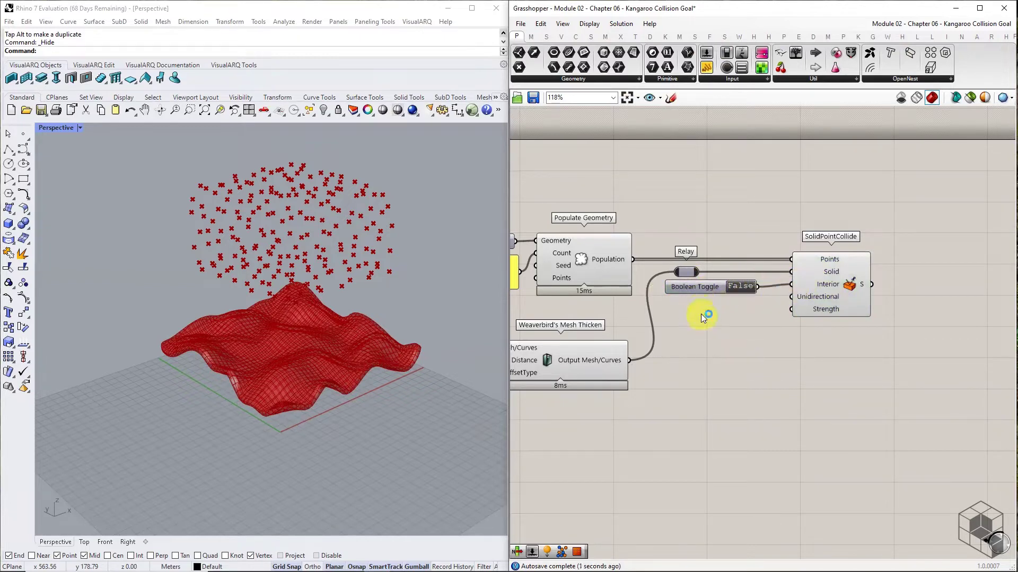
Duplicate the Boolean Toggle, set the copy to True and connect it to SolidPointCollide's Unidirectional input.
mouse_move(818, 301)
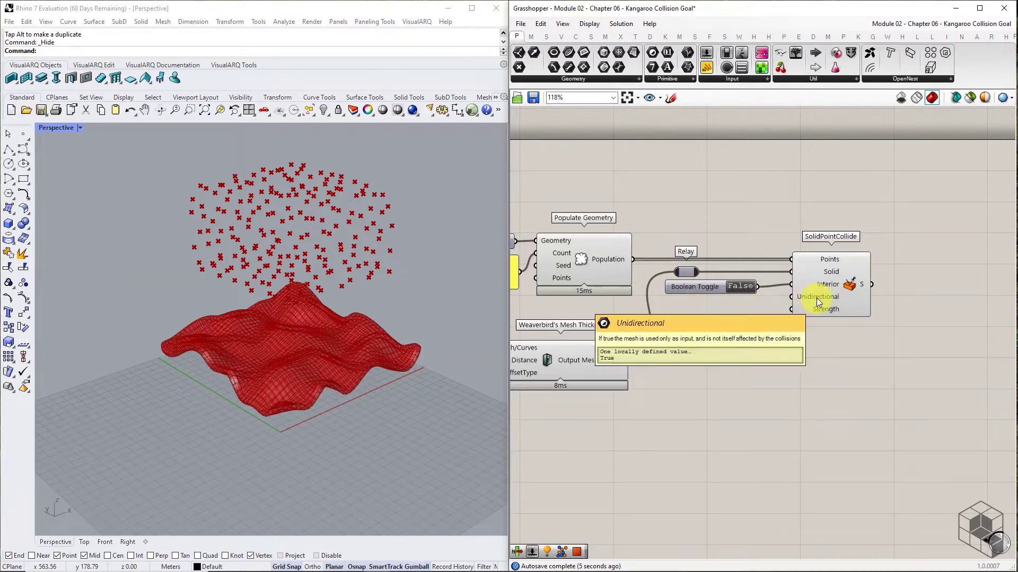
left_click(701, 289)
left_click_drag(705, 287, 791, 297, "alt")
mouse_move(819, 299)
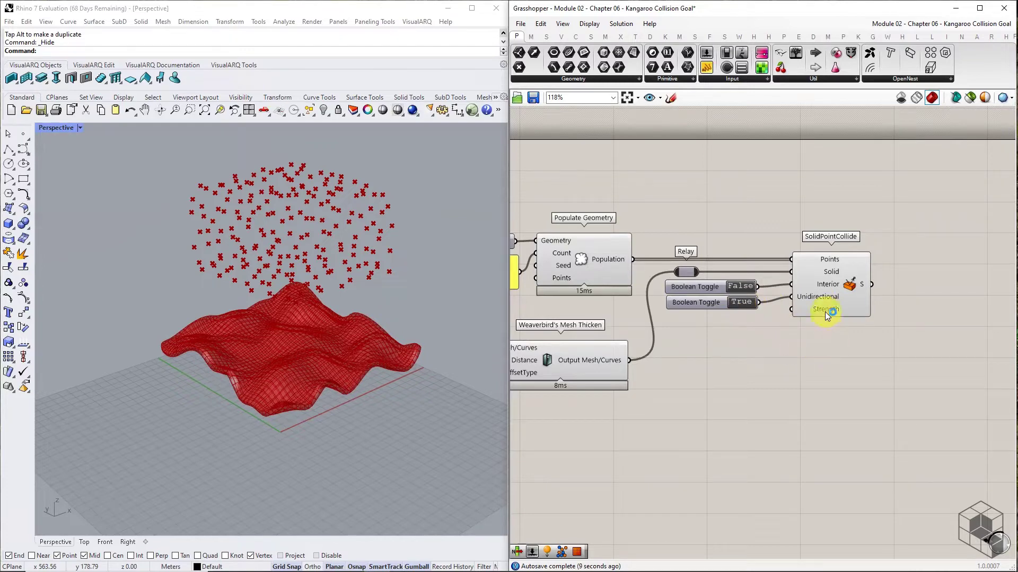
scroll(790, 324, "down", 2)
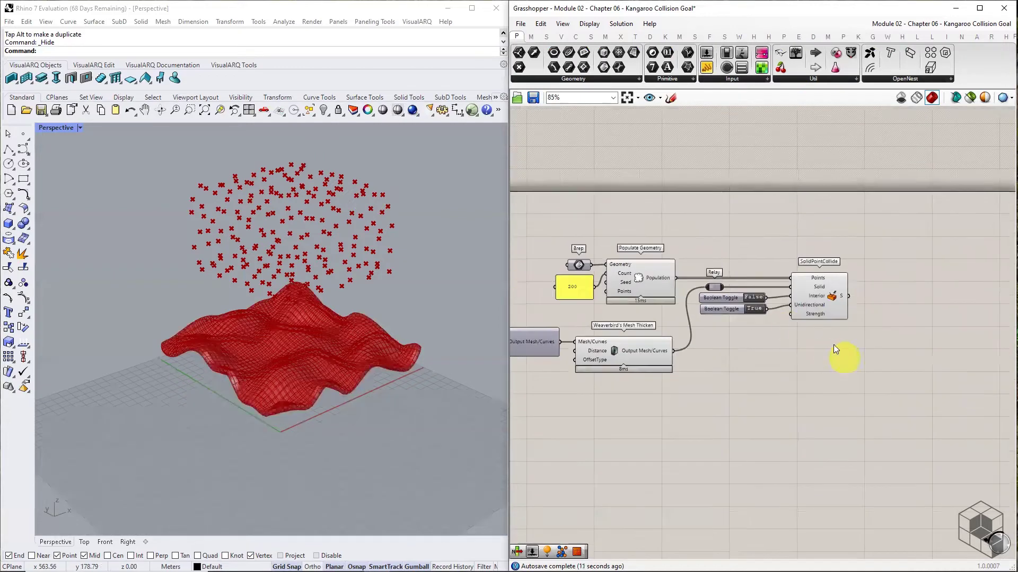
Move SolidPointCollide with its relay and both Boolean Toggles downward to free space above it.
mouse_move(815, 316)
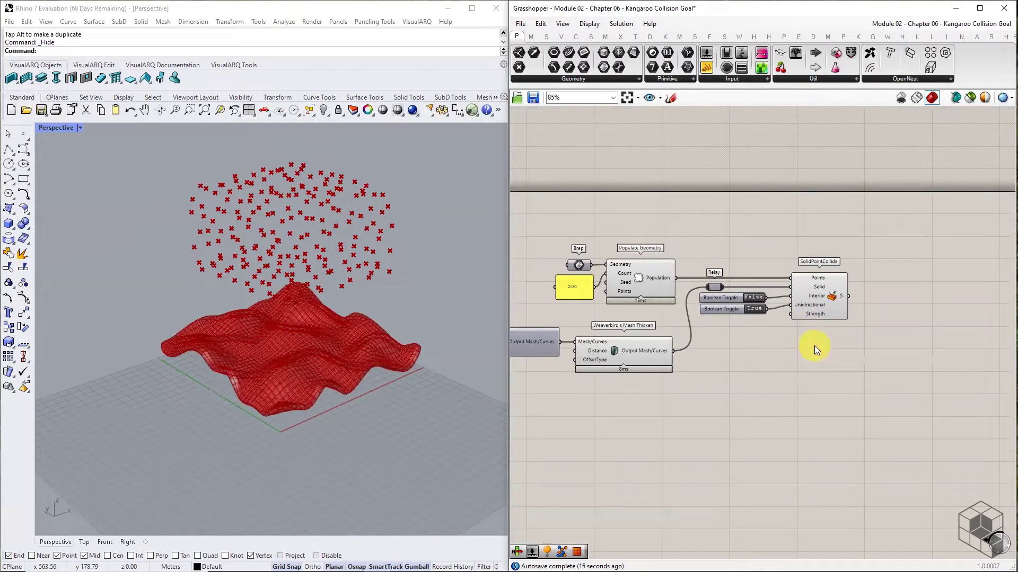
left_click_drag(859, 255, 708, 345)
left_click_drag(813, 293, 820, 327)
left_click(812, 250)
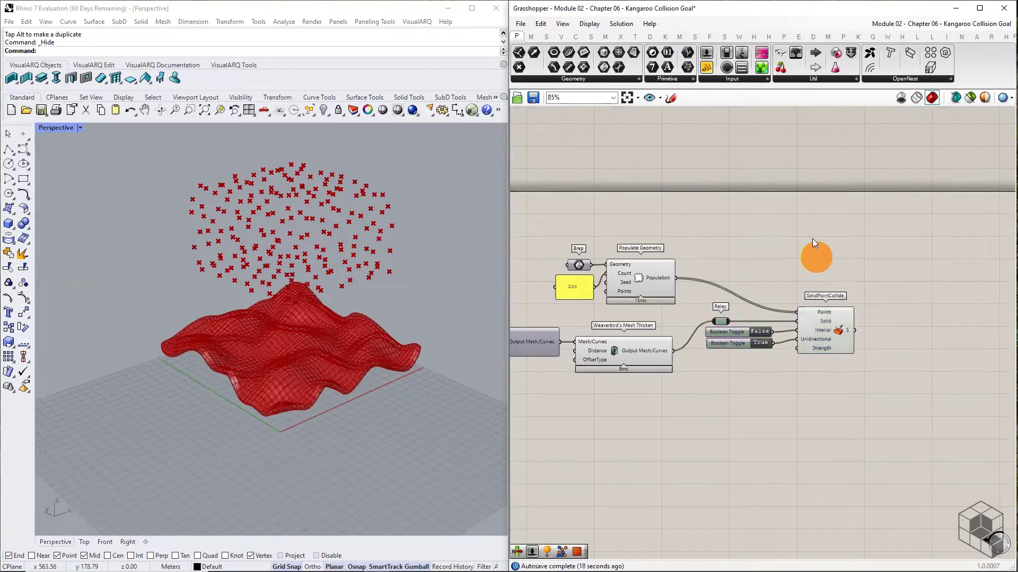
Add a Kangaroo Load goal above SolidPointCollide and connect the Population points to its Point input through a relay.
left_click(858, 37)
left_click(805, 79)
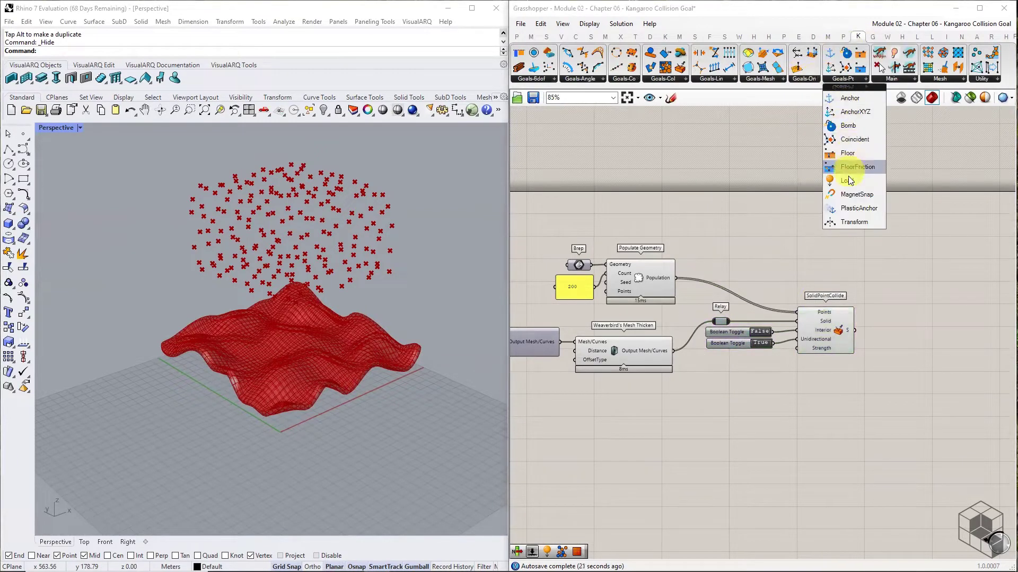
left_click_drag(851, 175, 803, 265)
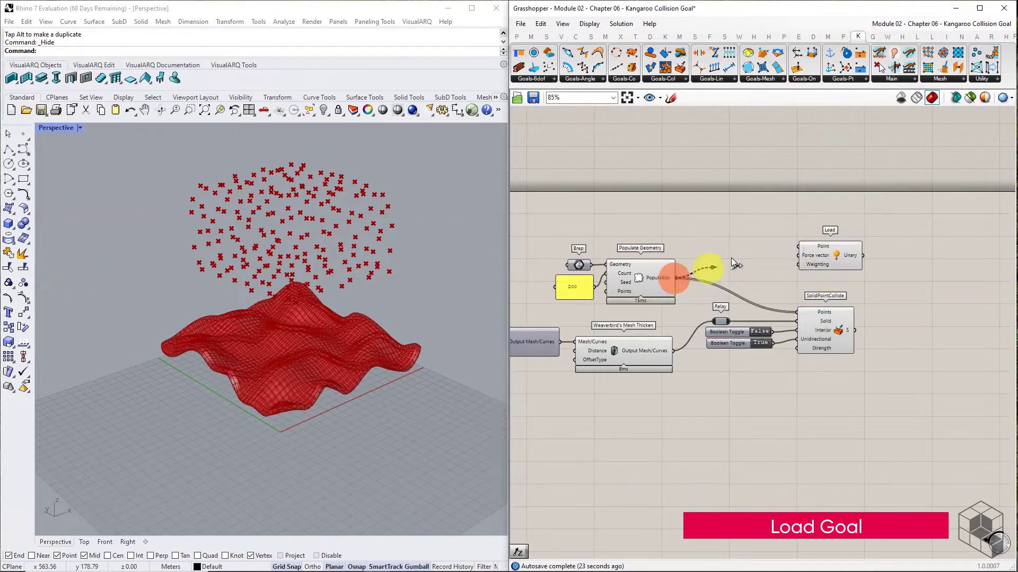
left_click_drag(753, 245, 715, 246)
double_click(771, 246)
left_click_drag(818, 252, 858, 251)
left_click(800, 269)
Add Unit Z and Reverse vector components before the Load goal and connect the Unit Z vector to Reverse.
left_click(561, 36)
left_click(722, 74)
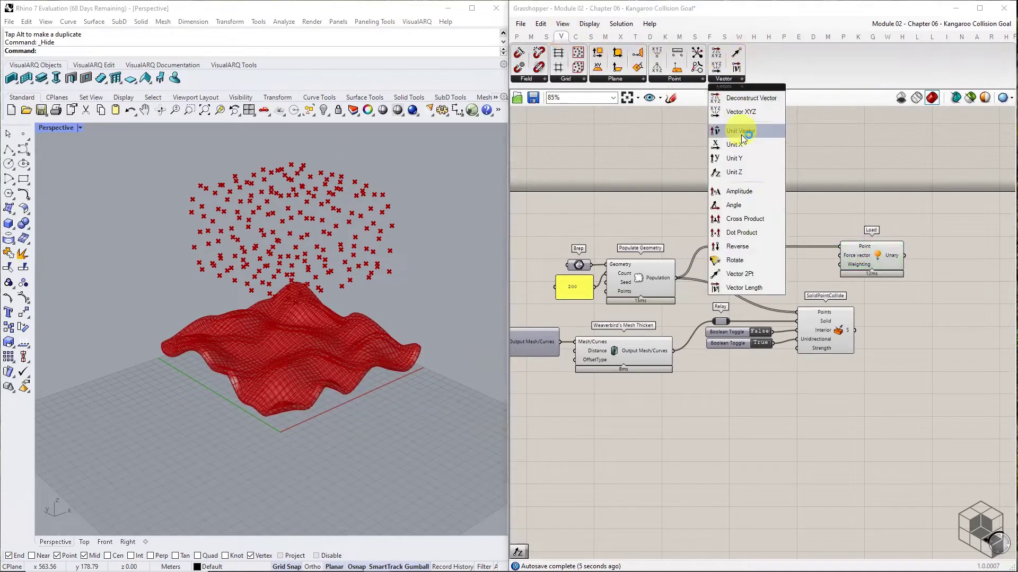
left_click_drag(742, 130, 777, 259)
left_click_drag(872, 260, 941, 259)
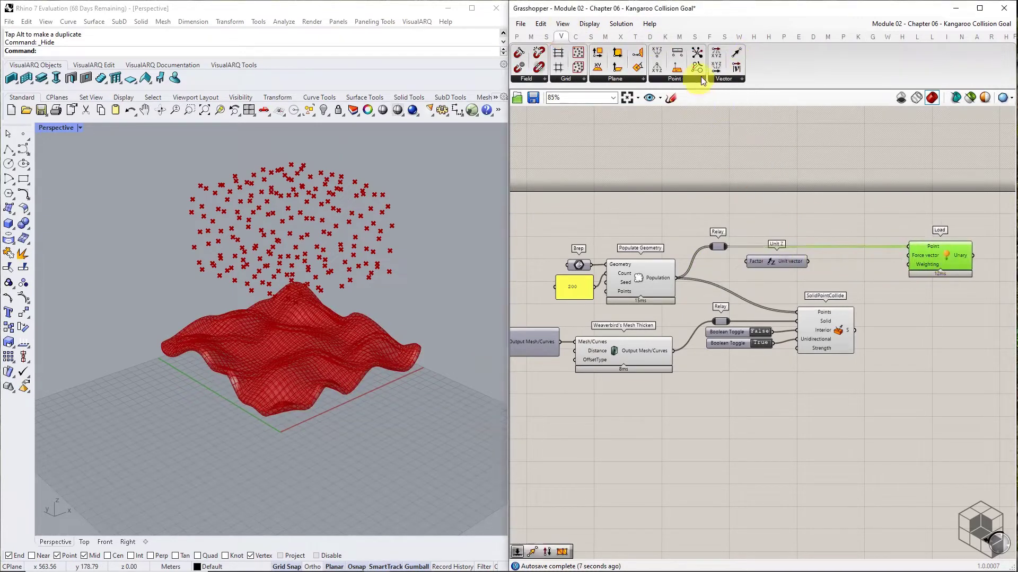
left_click(723, 79)
left_click_drag(752, 244, 802, 263)
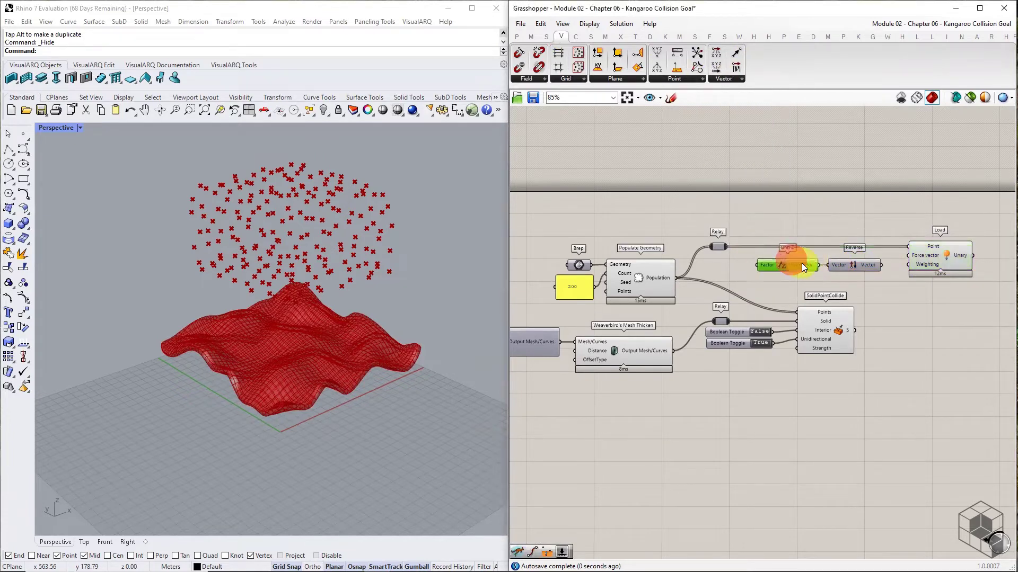
Add a panel with 0.01 as Unit Z's Factor and connect the reversed vector to Load's Force vector input.
double_click(577, 290)
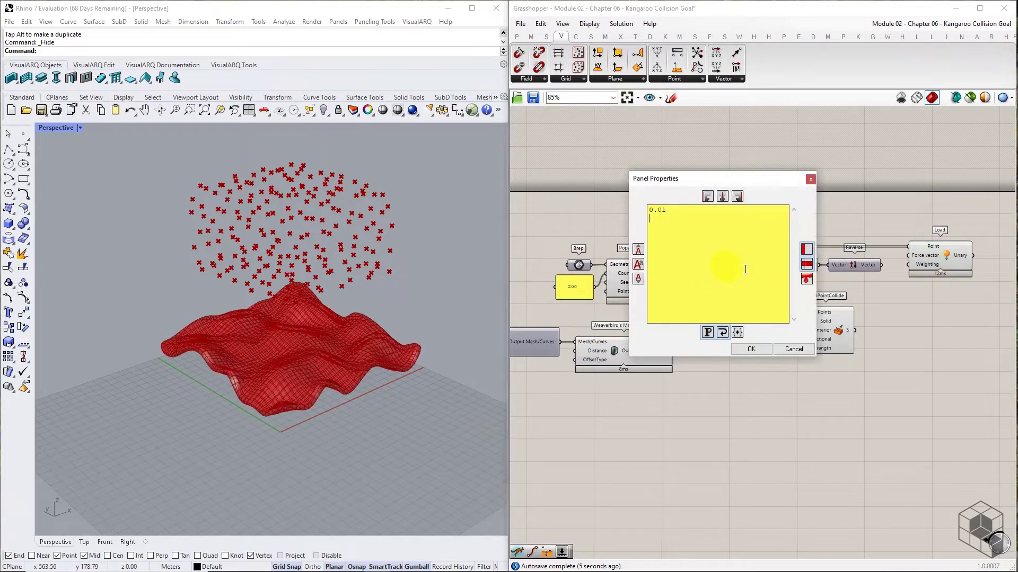
left_click(763, 349)
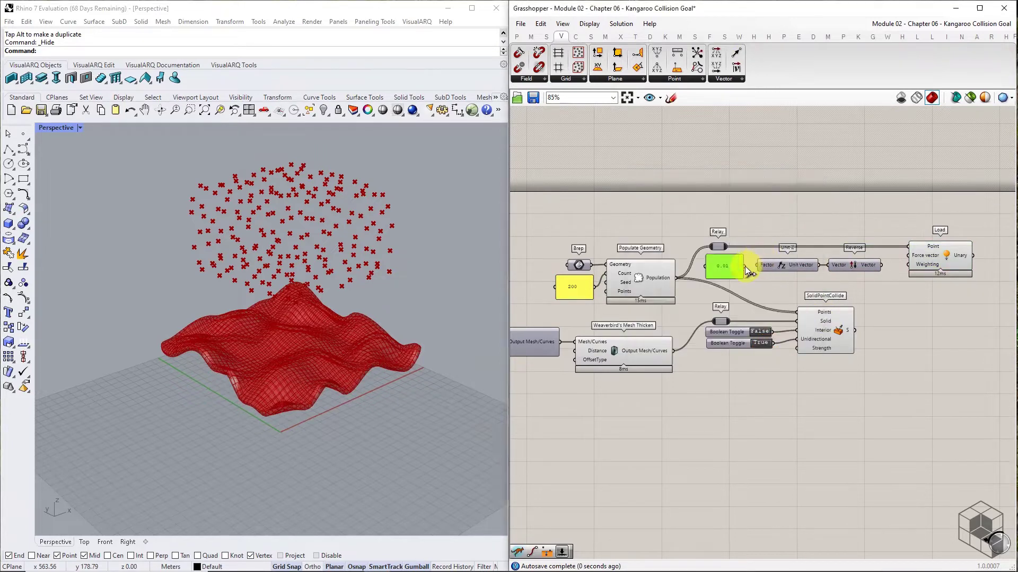
left_click_drag(745, 266, 758, 265)
left_click_drag(881, 265, 907, 255)
Shift SolidPointCollide with its relay and toggles sideways to line it up beneath the Load goal.
left_click(889, 330)
right_click_drag(889, 330, 793, 254)
left_click_drag(793, 255, 609, 313)
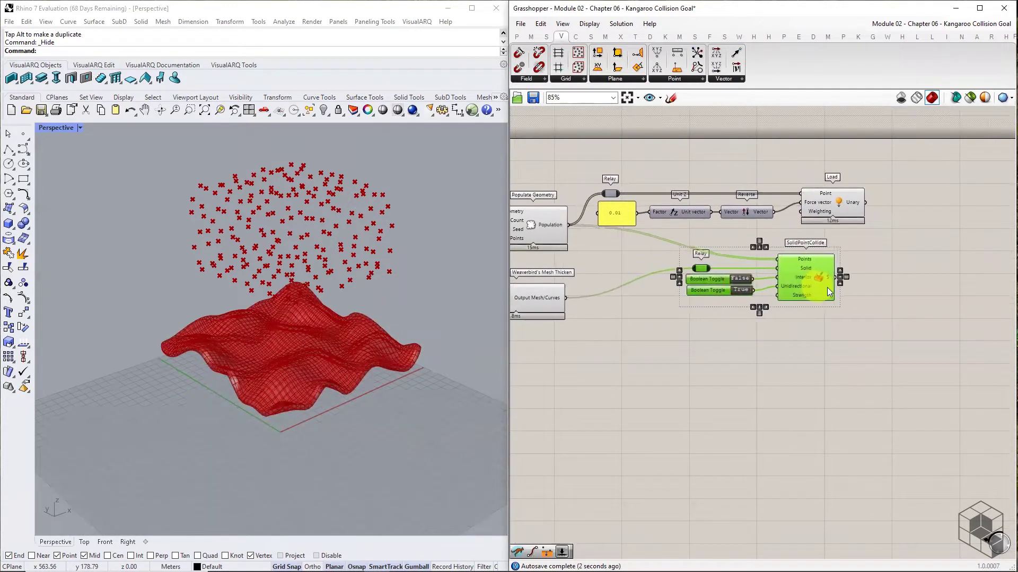
left_click_drag(832, 289, 853, 285)
left_click(837, 334)
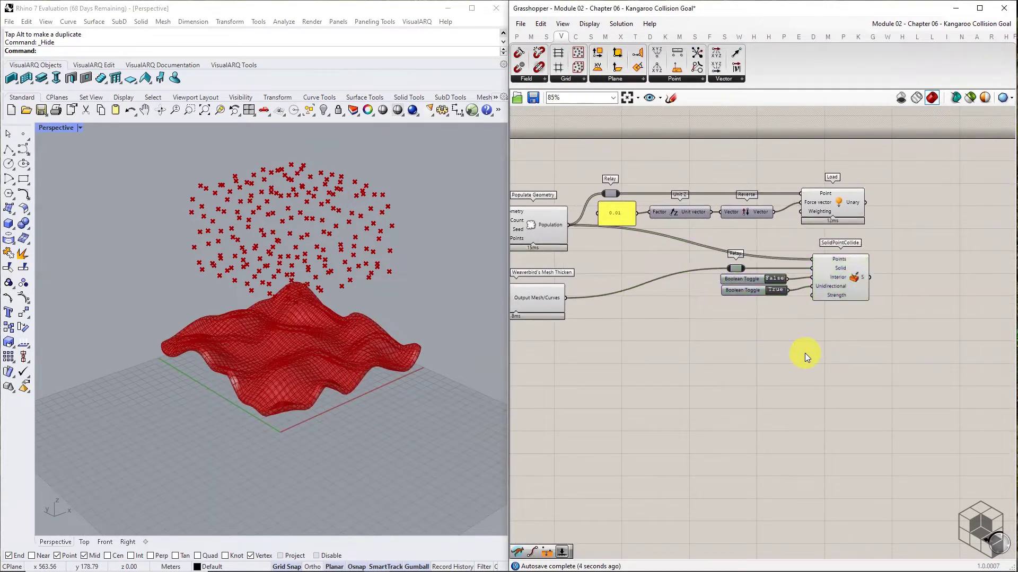
Add a Kangaroo Floor goal below SolidPointCollide.
right_click_drag(804, 353, 777, 330)
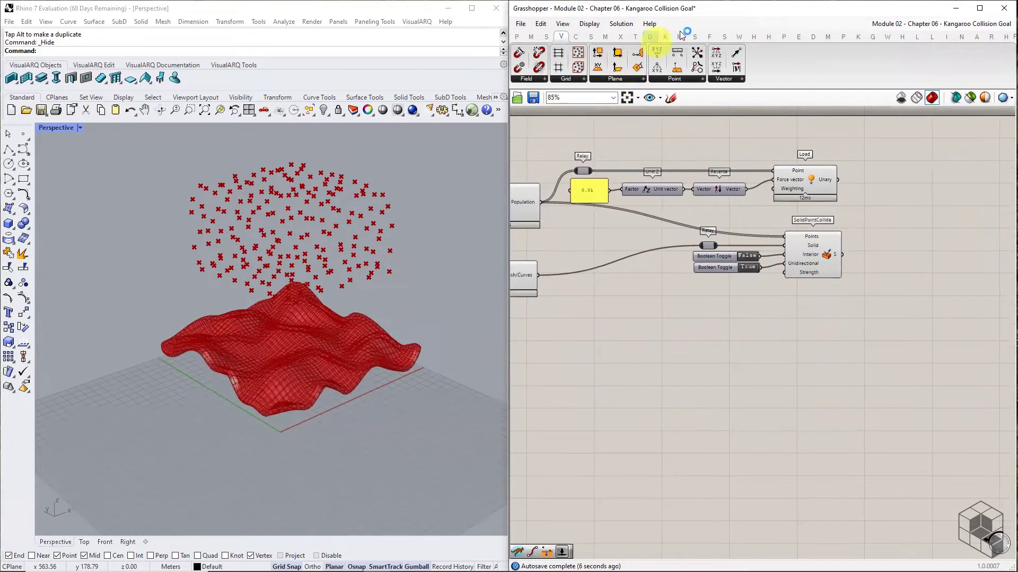
left_click(857, 37)
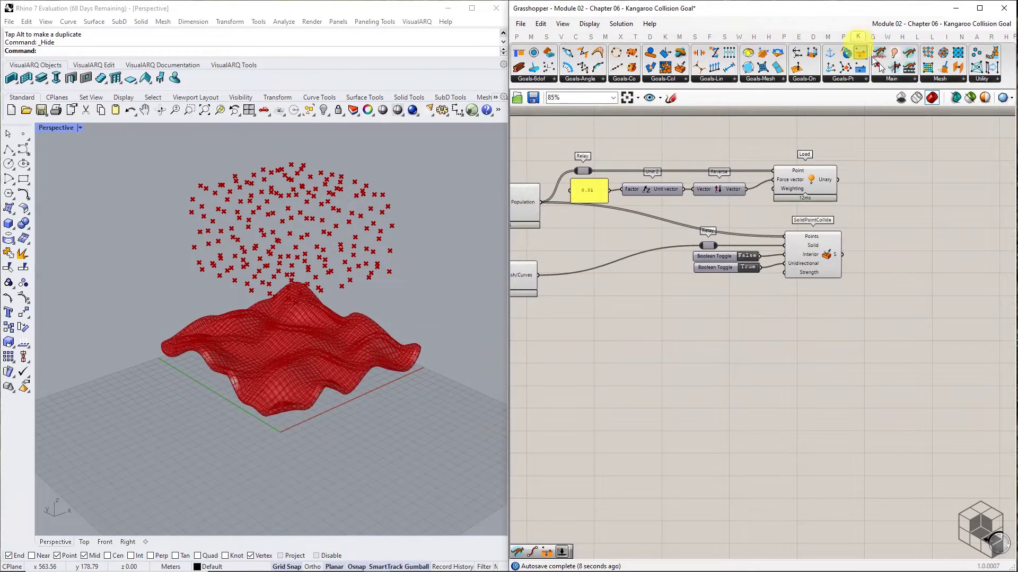
left_click(831, 79)
left_click(845, 153)
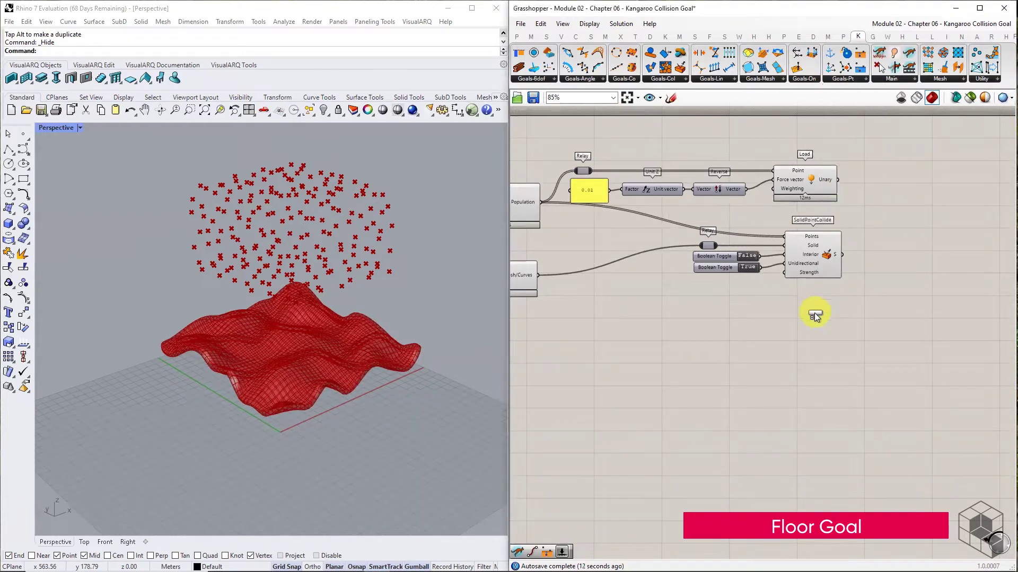
left_click(816, 318)
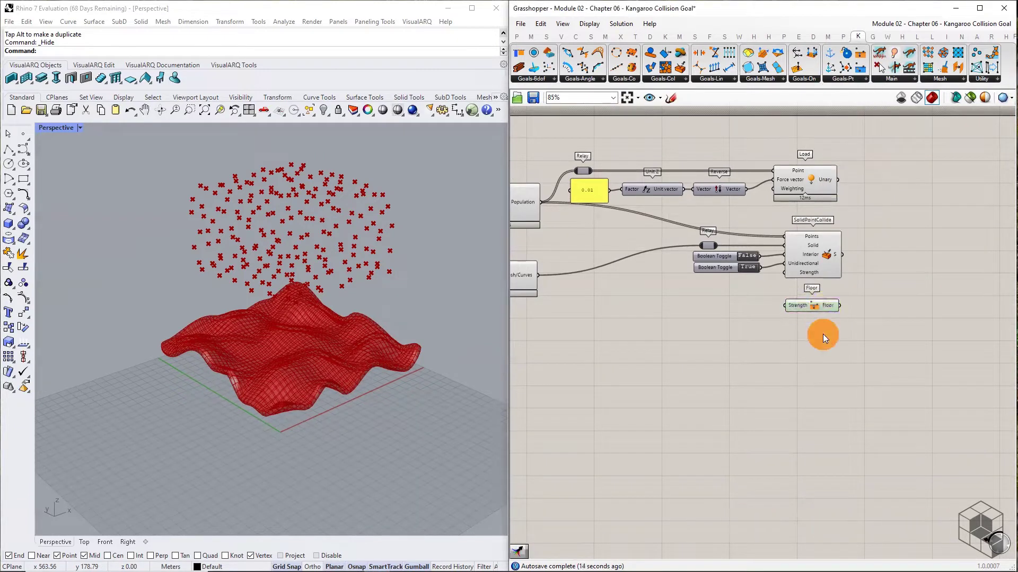
Add a Merge component and connect Load to D1, SolidPointCollide to D2 and Floor to D3.
right_click_drag(846, 346, 886, 329)
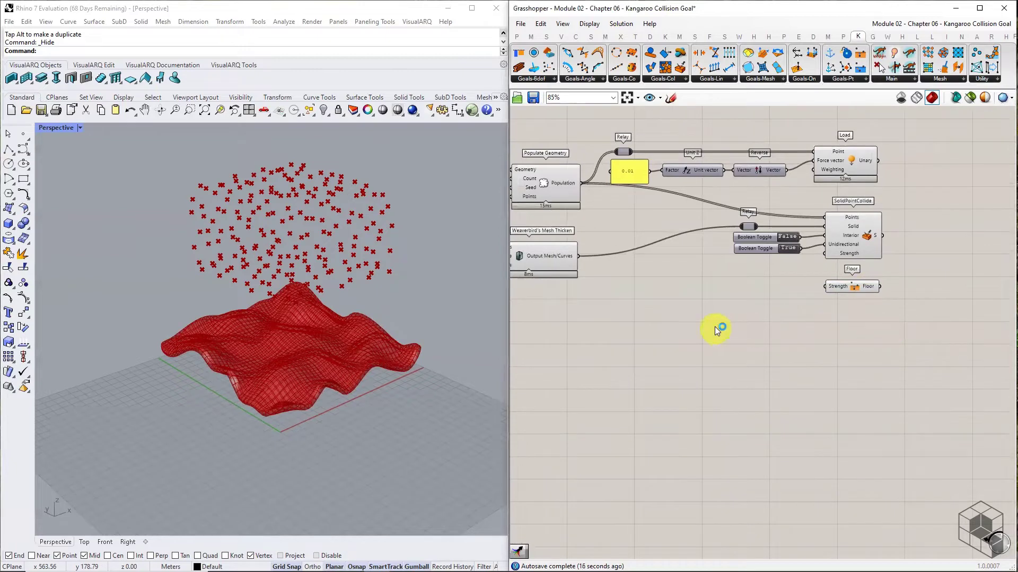
scroll(714, 322, "down", 3)
right_click_drag(894, 278, 766, 290)
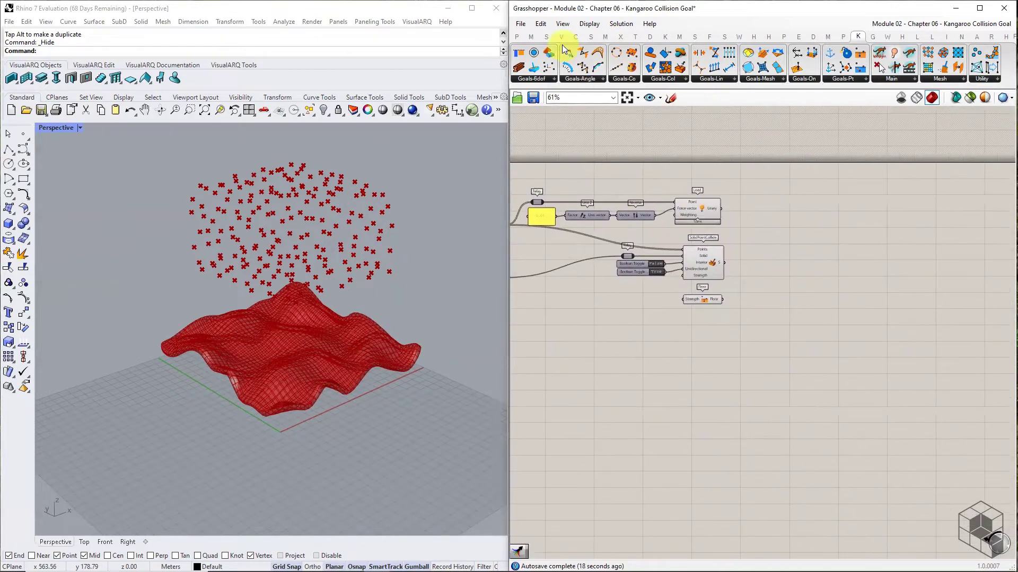
mouse_move(520, 36)
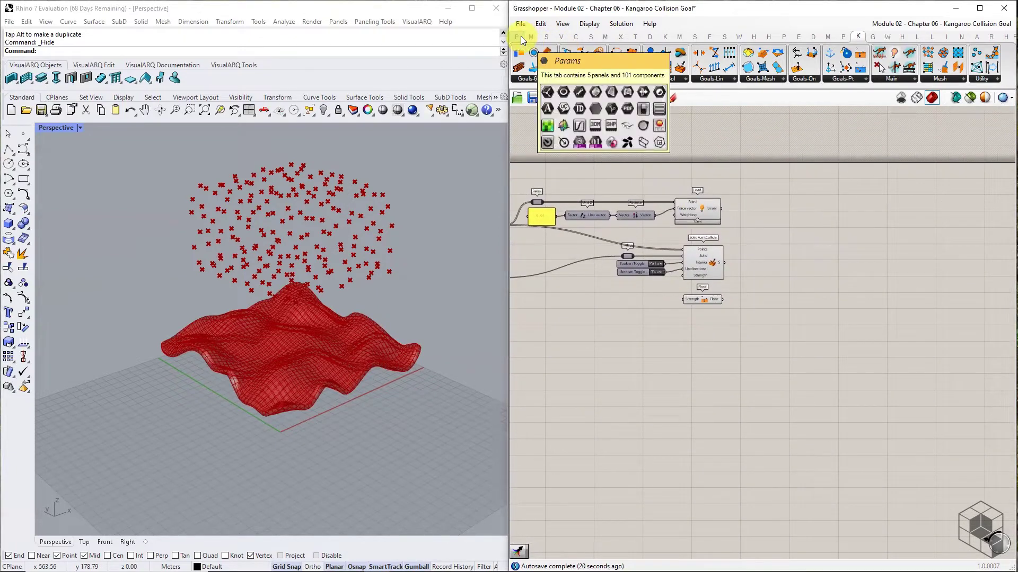
left_click(547, 36)
left_click(903, 86)
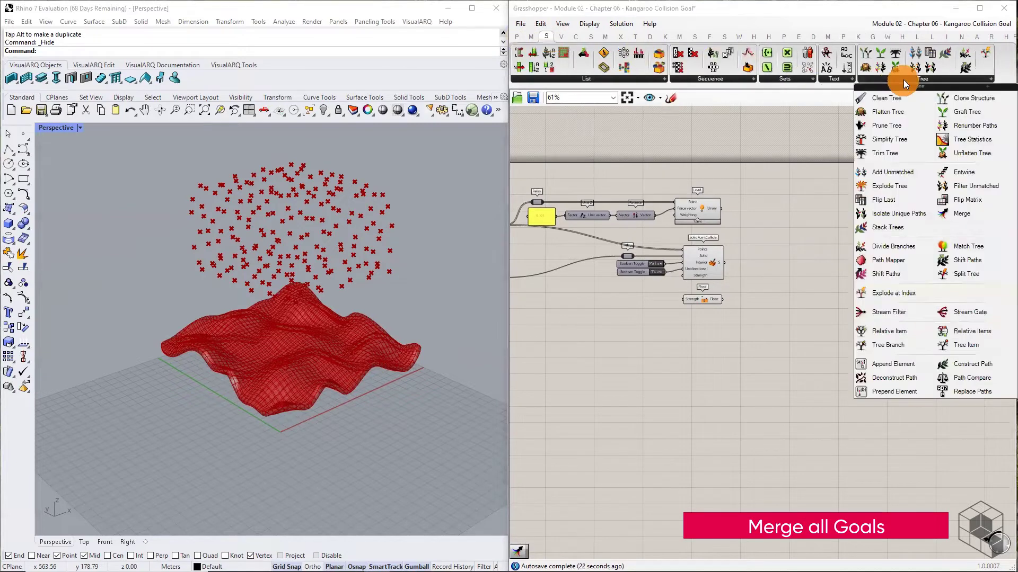
left_click_drag(958, 212, 784, 242)
scroll(751, 246, "up", 4)
left_click_drag(682, 160, 690, 282)
left_click_drag(707, 345, 799, 296)
Flatten the D1, D2 and D3 inputs of the Merge component.
right_click(784, 269)
left_click(814, 351)
right_click(787, 279)
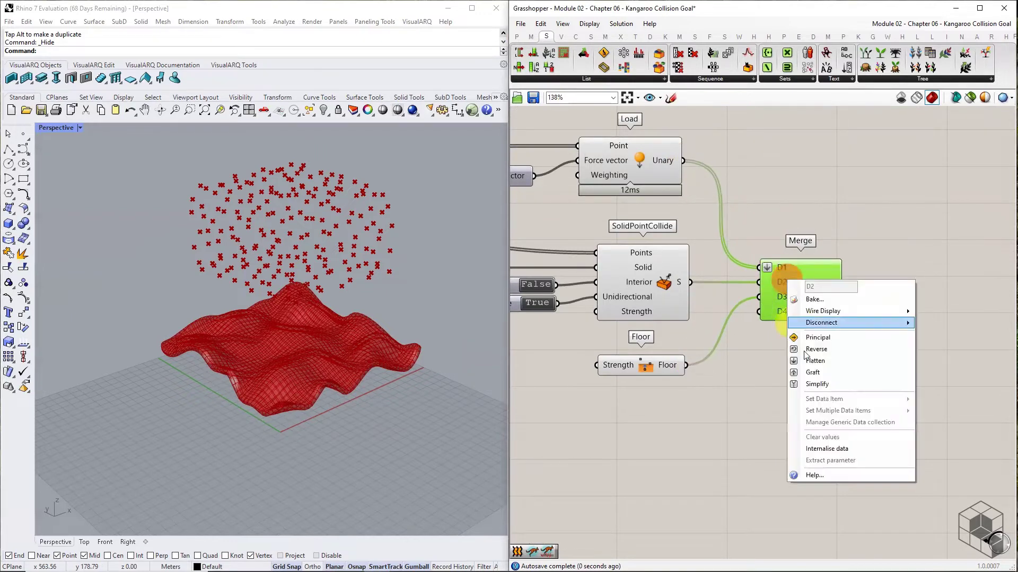
left_click(813, 361)
right_click(782, 296)
left_click(815, 375)
Add a Kangaroo BouncySolver beside the Merge component.
left_click(858, 36)
left_click(879, 78)
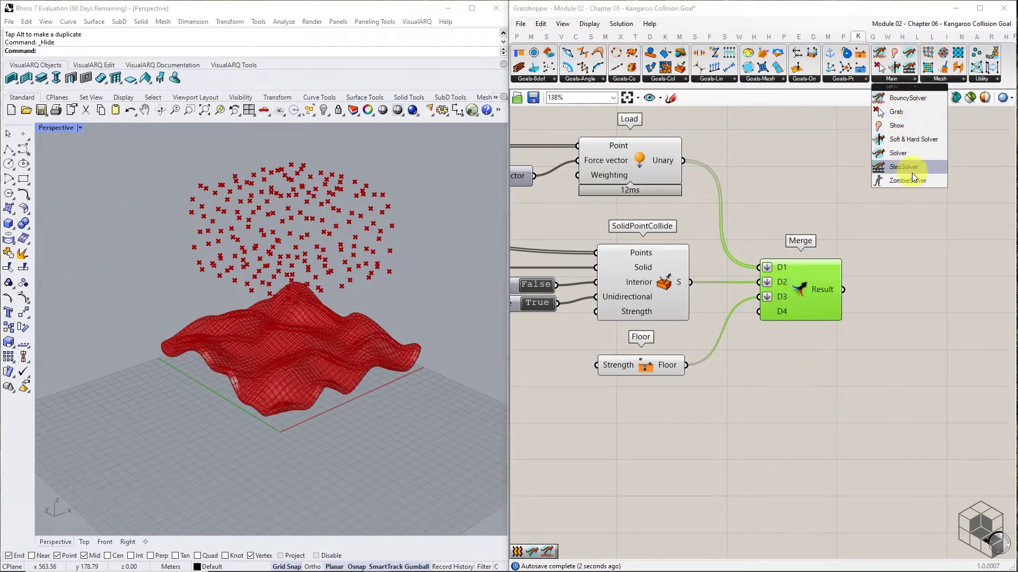
left_click(910, 101)
left_click(962, 300)
right_click_drag(962, 300, 742, 215)
left_click_drag(742, 214, 809, 245)
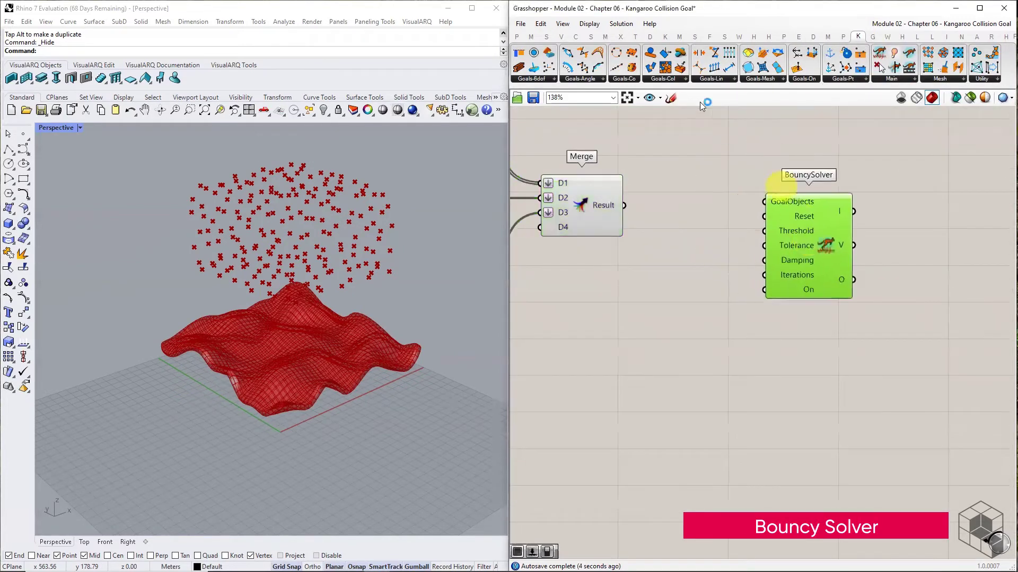
Add a Button and connect it to the Reset input of the BouncySolver.
left_click(516, 37)
left_click(719, 78)
left_click(800, 117)
left_click(731, 224)
left_click_drag(736, 227, 777, 214)
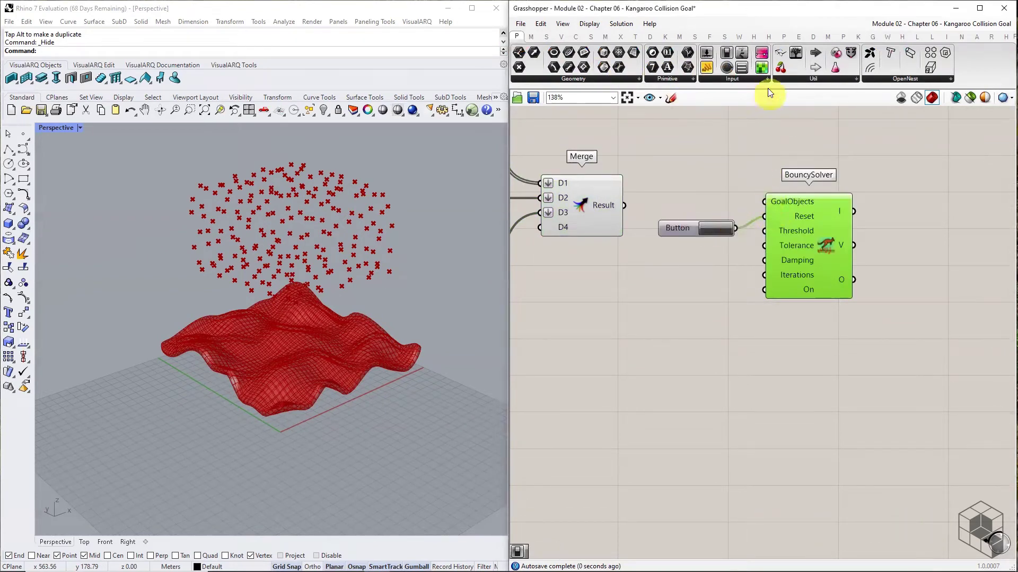
Connect a new Boolean Toggle set to False to the BouncySolver's On input and the Merge Result to GoalObjects.
left_click(796, 78)
left_click(726, 78)
left_click(746, 121)
left_click(692, 302)
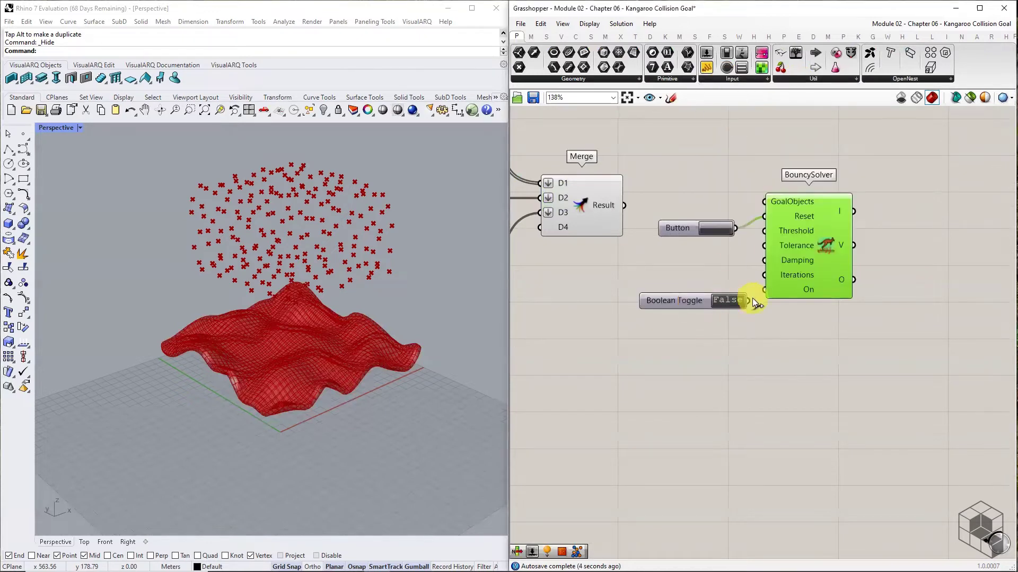
left_click_drag(749, 300, 763, 291)
left_click_drag(624, 205, 763, 201)
Turn off the preview of the Populate Geometry and Weaverbird's Mesh Thicken components.
scroll(919, 218, "down", 3)
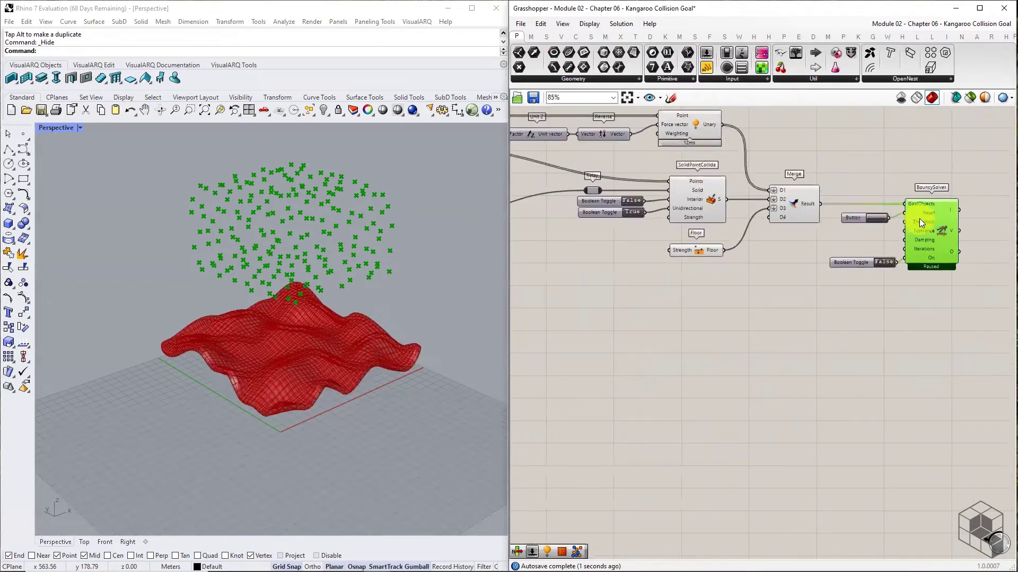
right_click_drag(742, 184, 905, 198)
left_click_drag(609, 126, 604, 265)
middle_click(663, 177)
left_click(686, 149)
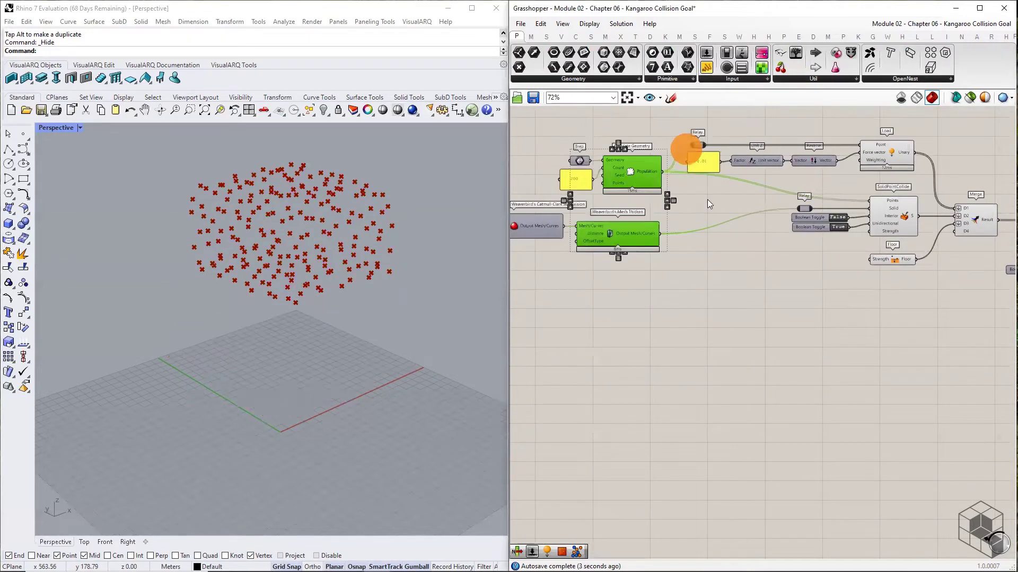
right_click_drag(893, 295, 870, 273)
left_click(751, 306)
Turn the preview of Weaverbird's Mesh Thicken back on.
left_click(587, 230)
middle_click(588, 230)
left_click(608, 208)
left_click(738, 297)
Set the Boolean Toggle on the BouncySolver's On input to True to run the simulation.
right_click_drag(947, 305, 669, 313)
scroll(773, 244, "up", 3)
scroll(773, 244, "up", 1)
double_click(734, 303)
Examine up close how the simulated points fall and settle on the terrain mesh, with the BouncySolver's output highlighted.
right_click_drag(453, 317, 374, 363)
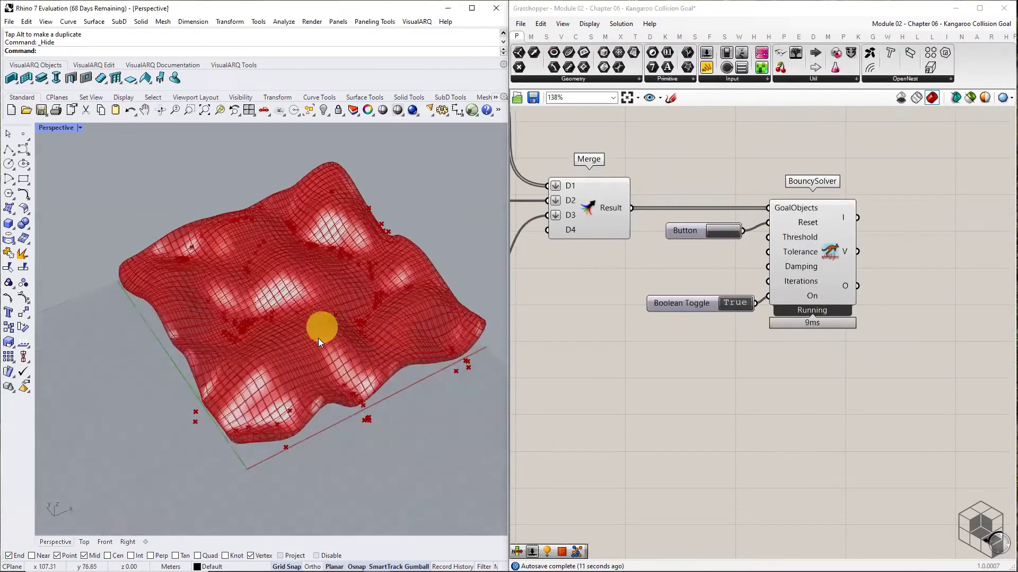
scroll(249, 334, "up", 2)
left_click(835, 253)
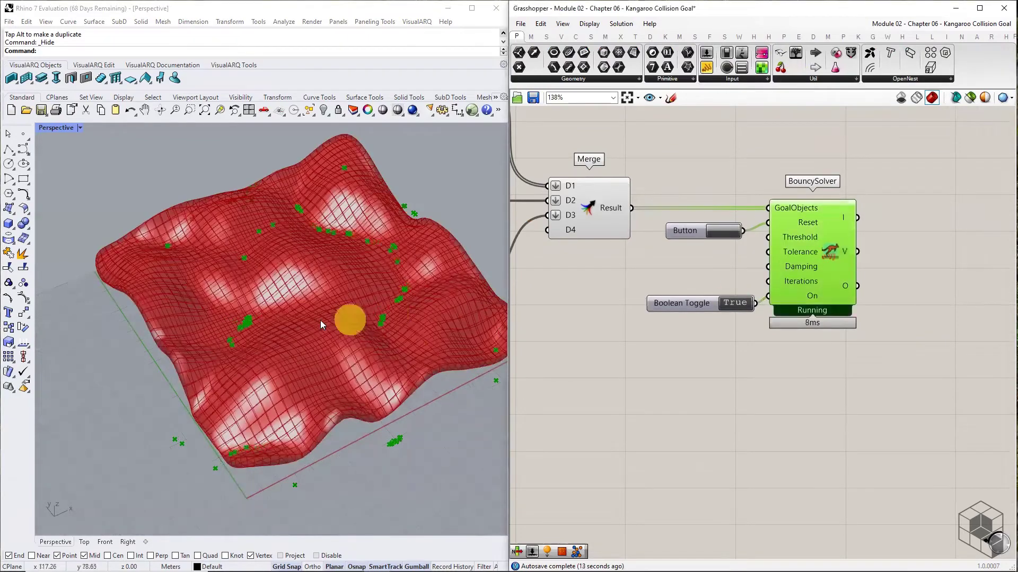
scroll(262, 323, "up", 3)
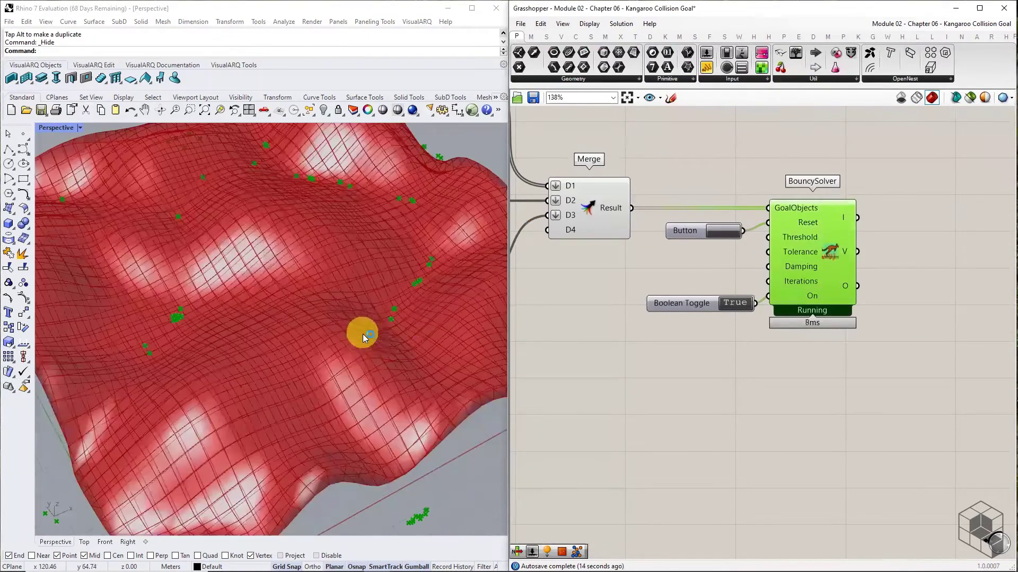
left_click(716, 241)
scroll(415, 309, "up", 5)
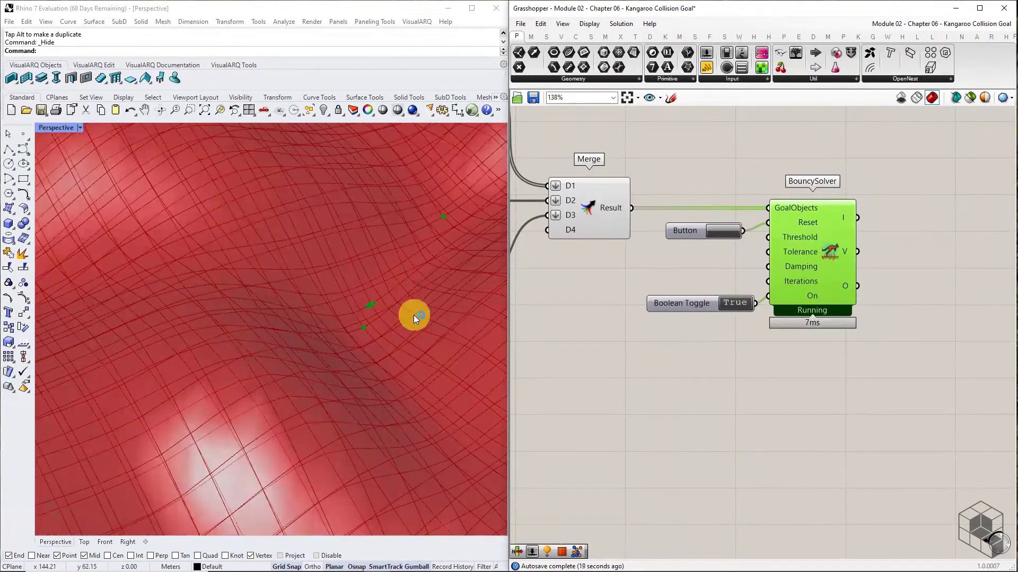
scroll(412, 329, "down", 4)
scroll(80, 350, "up", 4)
scroll(79, 344, "up", 2)
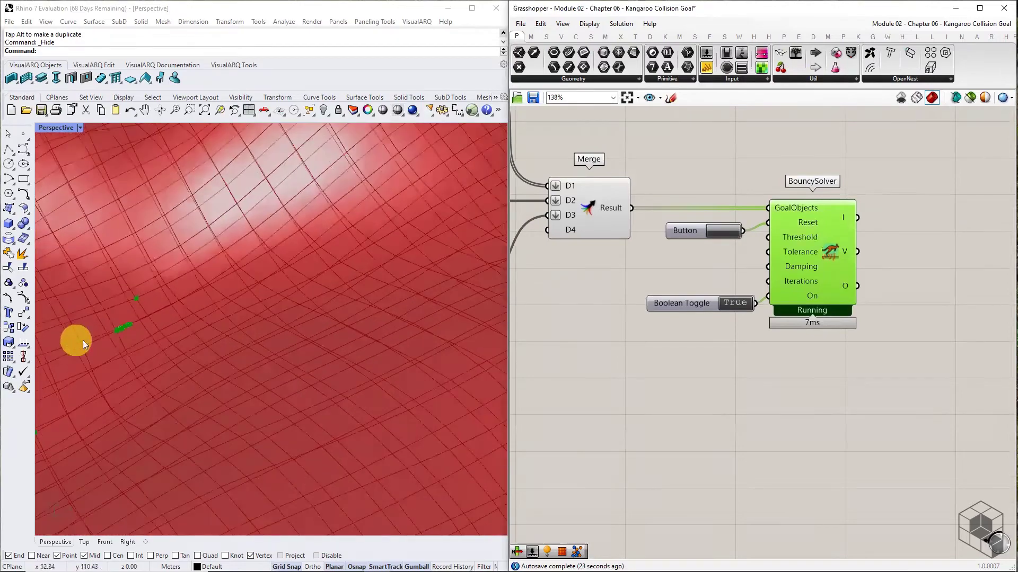
scroll(94, 350, "up", 2)
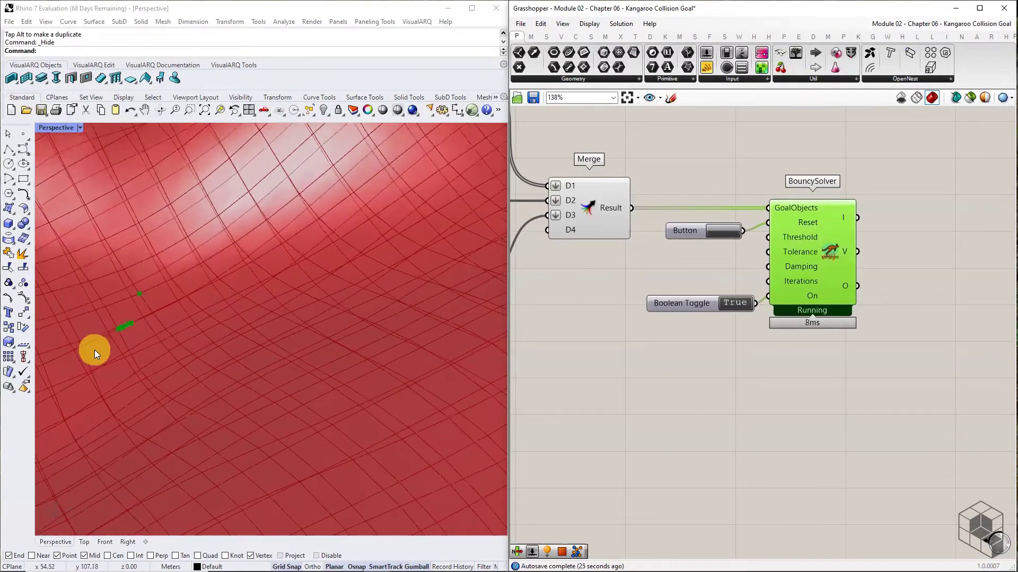
scroll(94, 350, "down", 3)
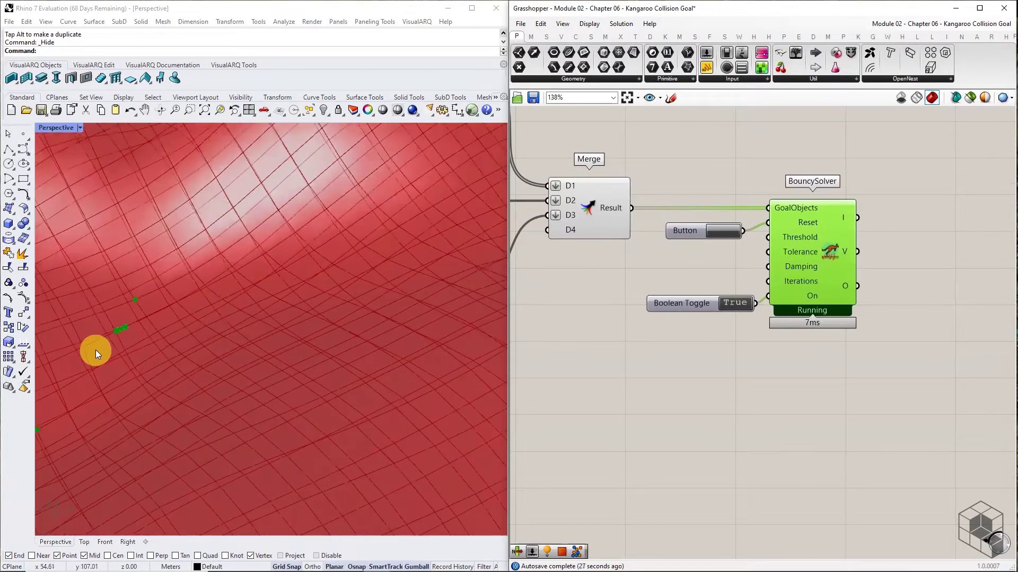
scroll(95, 350, "up", 4)
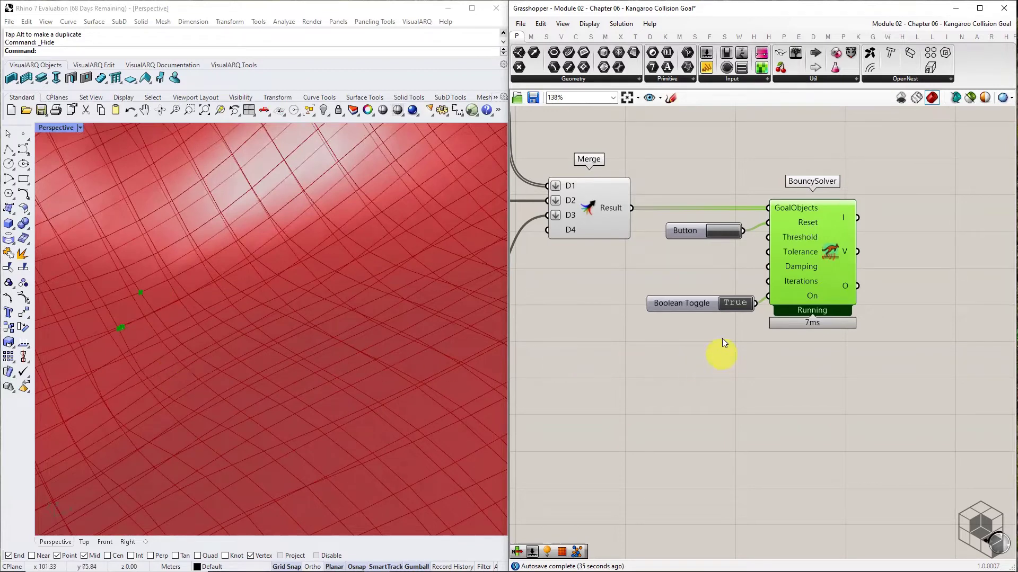
Pause the simulation by setting the BouncySolver's On toggle to False.
double_click(733, 304)
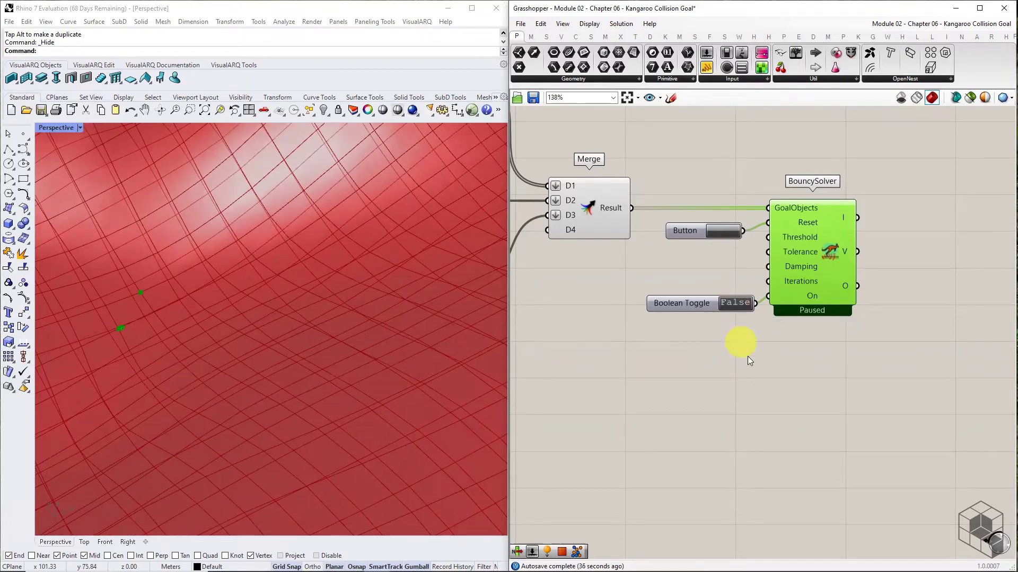
Add Kangaroo's SphereCollide goal to the definition below the Floor goal.
left_click(858, 36)
left_click(677, 78)
left_click_drag(687, 177, 586, 351)
right_click_drag(575, 375, 813, 274)
left_click_drag(814, 252, 672, 269)
right_click_drag(678, 267, 753, 336)
scroll(752, 336, "down", 2)
left_click(736, 398)
right_click_drag(703, 278, 743, 281)
scroll(743, 281, "down", 1)
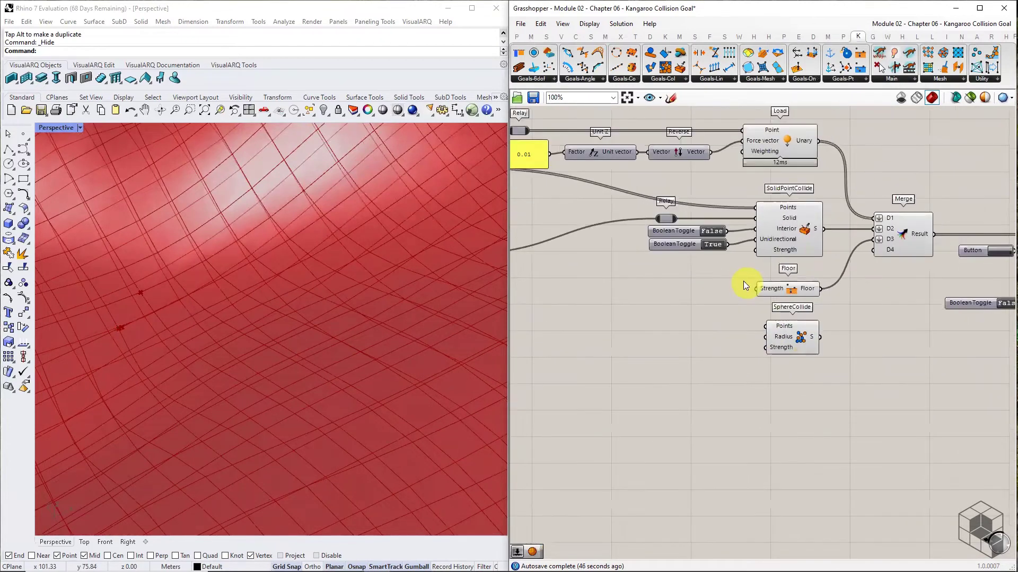
Insert a relay on the wire into SolidPointCollide's Points input and connect it to SphereCollide's Points input.
double_click(755, 206)
left_click_drag(754, 207, 765, 326)
left_click(756, 345)
scroll(780, 351, "up", 3)
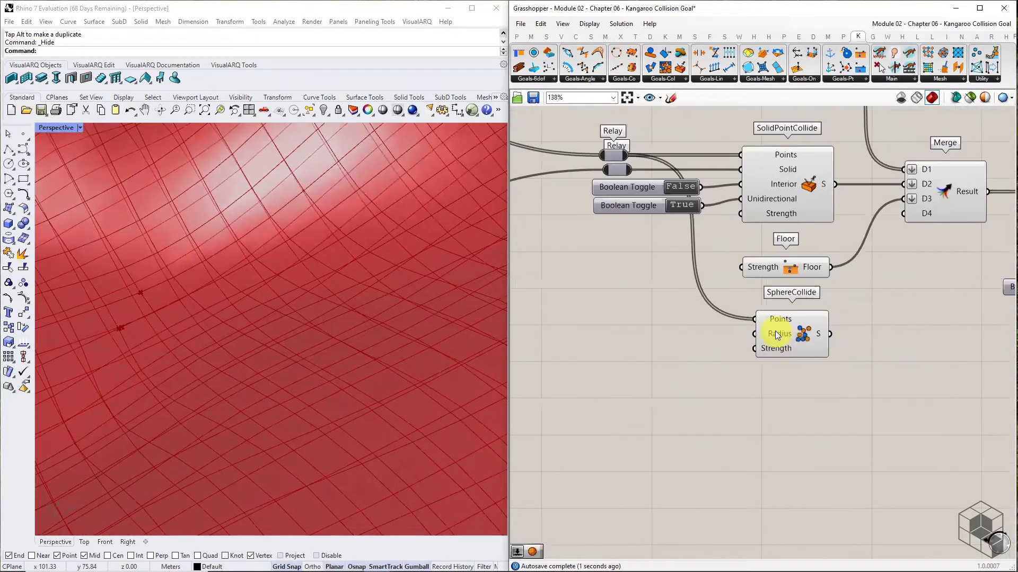
Add a Number Slider with the value 1.000 and connect it to SphereCollide's Radius input.
left_click(517, 37)
left_click_drag(706, 53, 724, 344)
left_click_drag(658, 335, 669, 336)
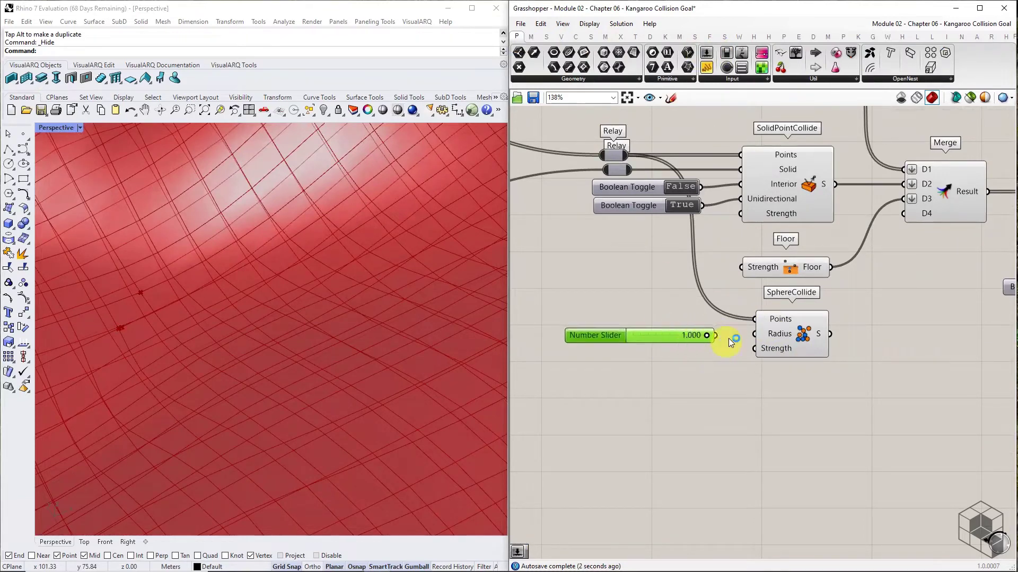
left_click_drag(754, 332, 754, 333)
left_click_drag(666, 337, 672, 334)
left_click(705, 366)
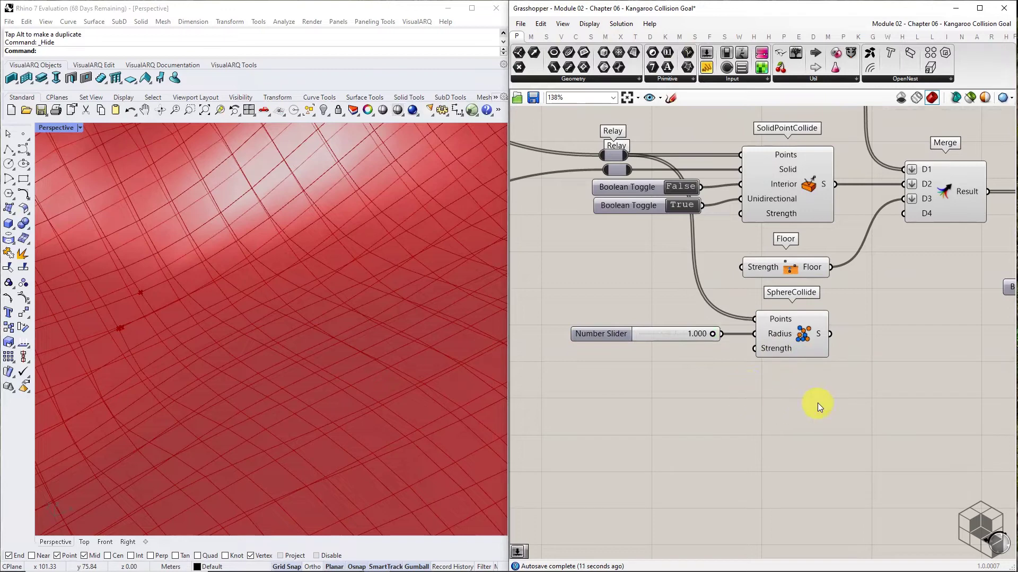
Connect SphereCollide's output to the Merge component's D4 input and flatten that input.
right_click_drag(858, 397, 768, 401)
scroll(768, 399, "down", 2)
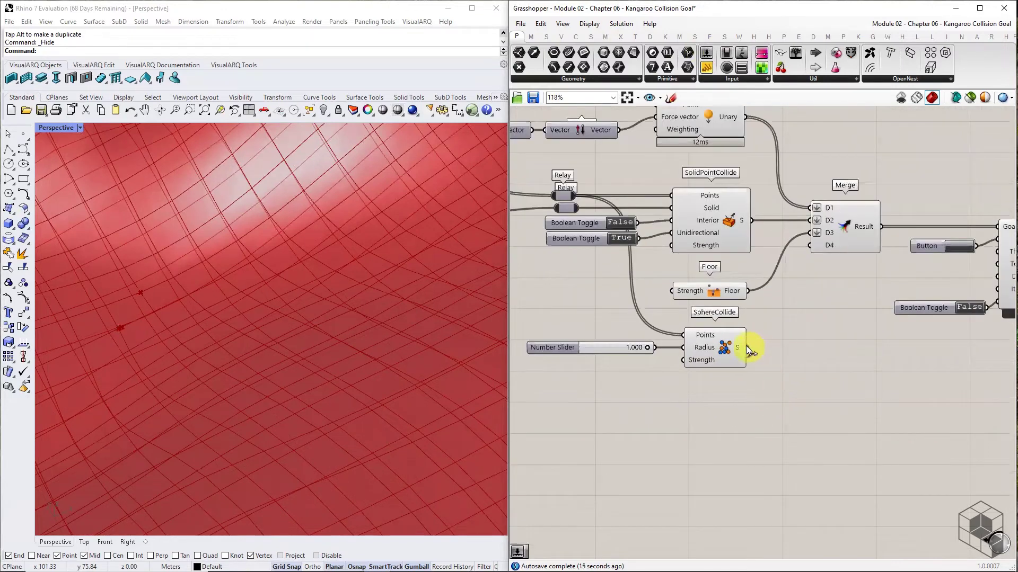
left_click_drag(747, 348, 811, 246)
right_click(830, 239)
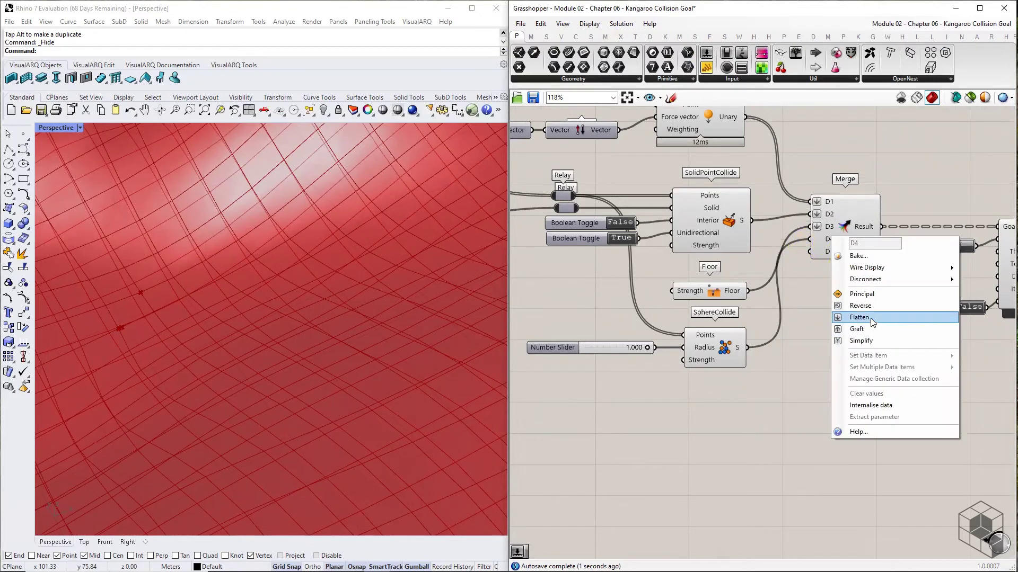
left_click(871, 318)
scroll(902, 352, "down", 2)
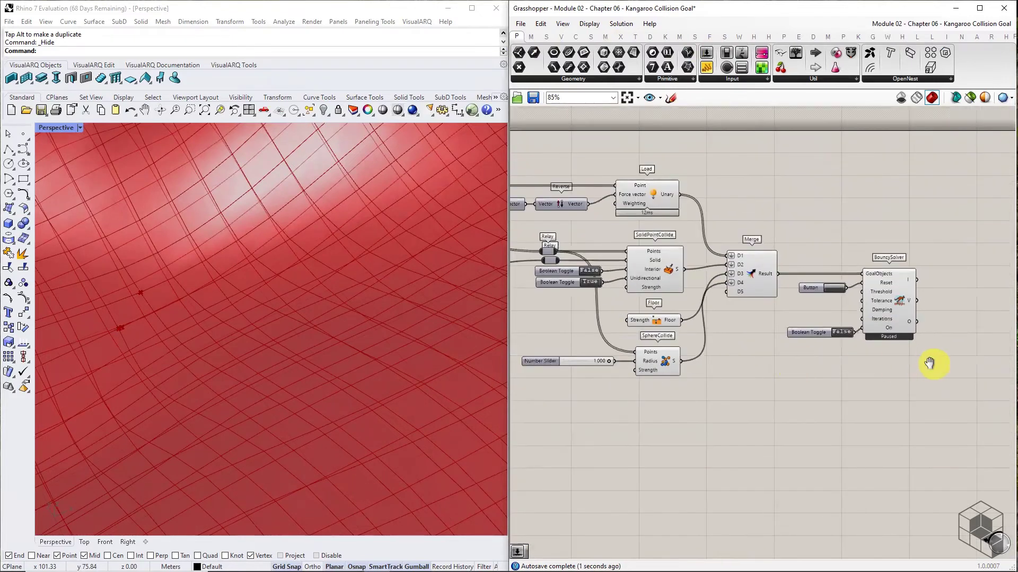
Add a Mesh Sphere component with BouncySolver's V output as Base and SphereCollide's radius slider as Radius.
right_click_drag(910, 363, 748, 373)
left_click(605, 36)
left_click(684, 80)
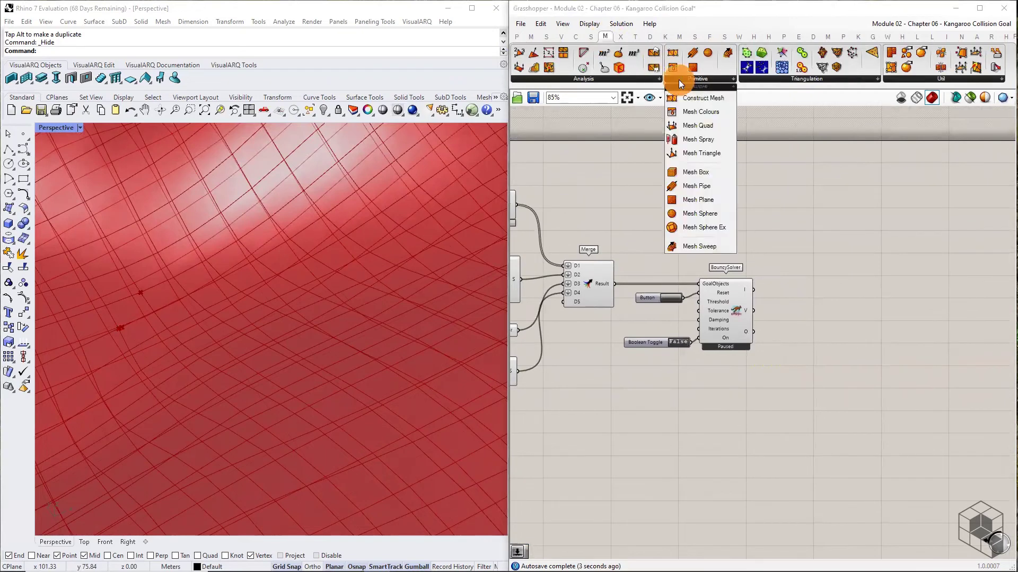
left_click_drag(700, 213, 825, 300)
scroll(745, 313, "up", 3)
left_click_drag(720, 305, 848, 277)
scroll(945, 246, "down", 5)
scroll(651, 312, "up", 3)
left_click_drag(637, 312, 854, 251)
left_click(853, 316)
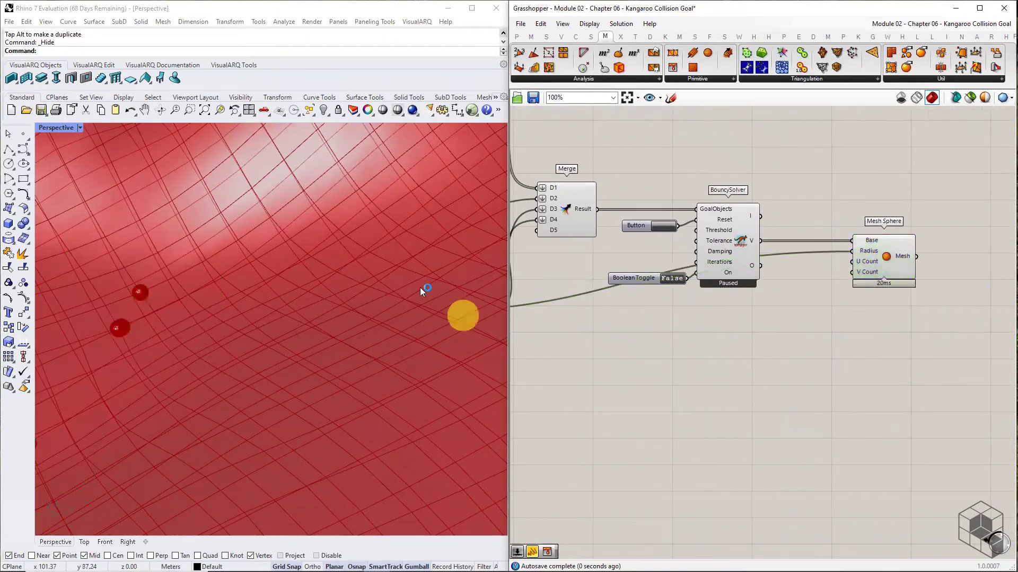
right_click_drag(356, 276, 371, 236)
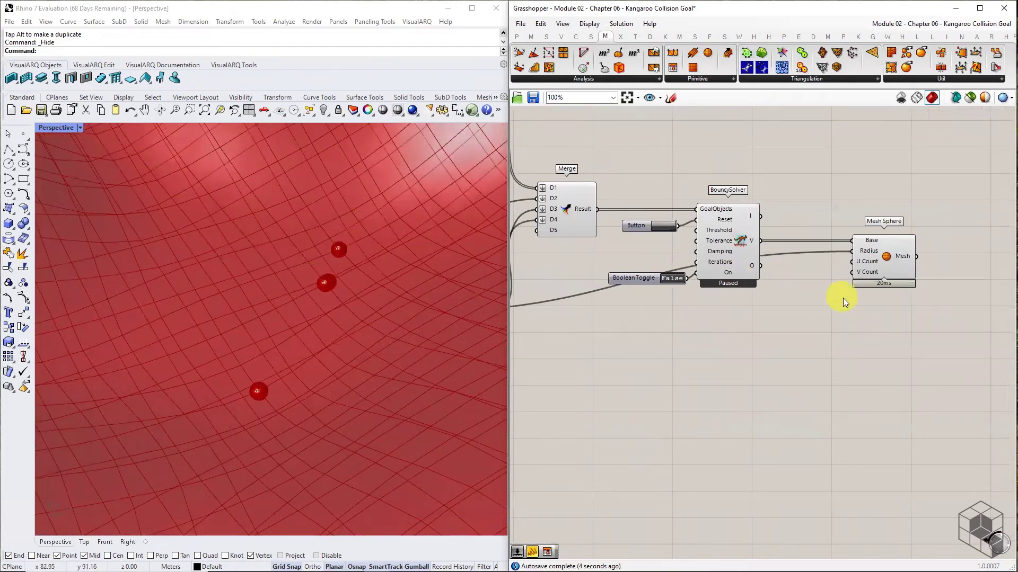
Add a Mesh Colours component and feed its Mesh input from the Mesh Sphere output.
right_click_drag(840, 297, 652, 239)
left_click(681, 81)
left_click_drag(709, 110, 837, 273)
left_click_drag(729, 267, 805, 267)
left_click(834, 315)
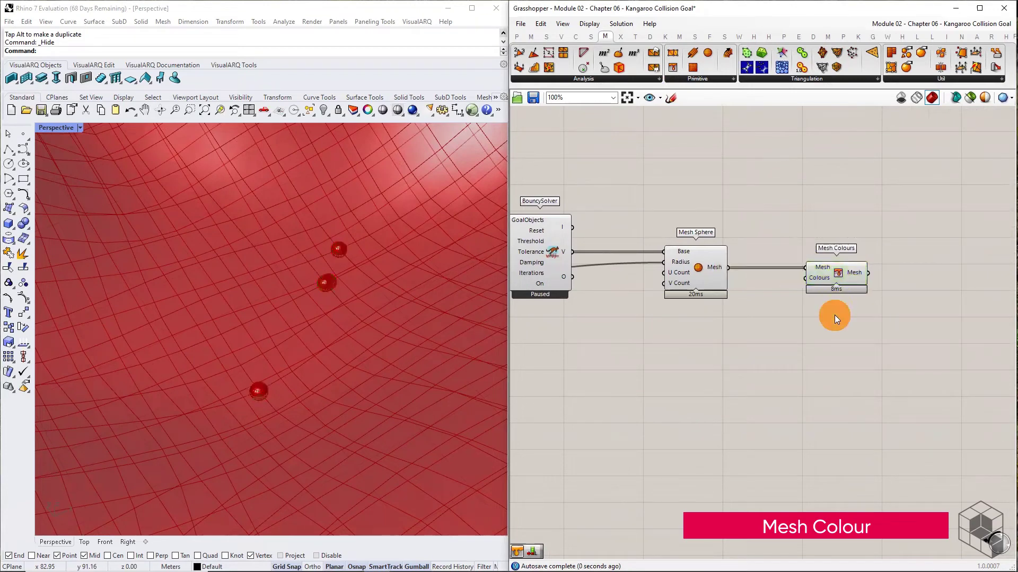
Add a Colour Swatch and connect it to the Colours input of Mesh Colours.
left_click(517, 36)
left_click(731, 79)
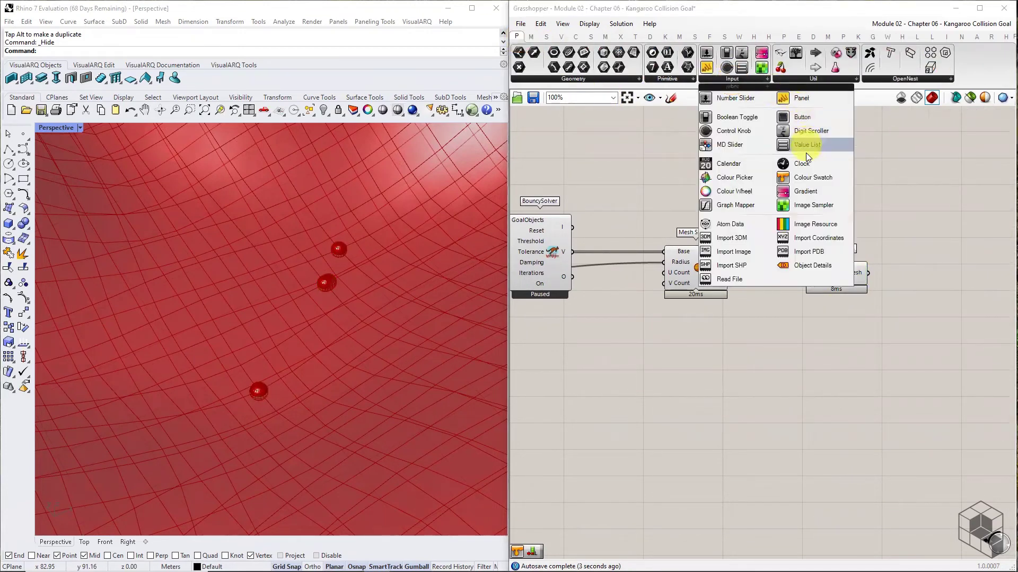
left_click(806, 177)
left_click(729, 317)
left_click(816, 274)
left_click_drag(806, 278, 764, 317)
left_click(790, 334)
Duplicate Mesh Colours with its Colour Swatch and connect Weaverbird's Mesh Thicken output to the copy's Mesh input.
left_click_drag(845, 237, 758, 334)
scroll(840, 297, "down", 2)
left_click_drag(834, 278, 665, 212)
key("alt")
right_click_drag(662, 215, 914, 175)
left_click_drag(905, 182, 618, 328)
right_click_drag(629, 325, 844, 322)
left_click_drag(648, 223, 812, 317)
left_click(792, 369)
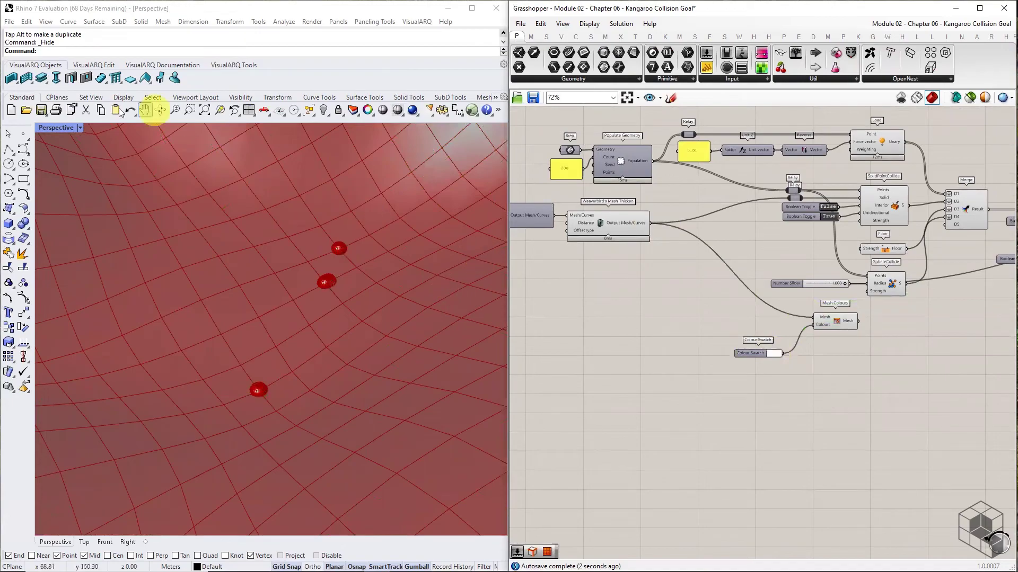
Switch the Perspective viewport to the Rendered display mode and frame the whole terrain.
left_click(81, 128)
left_click(67, 190)
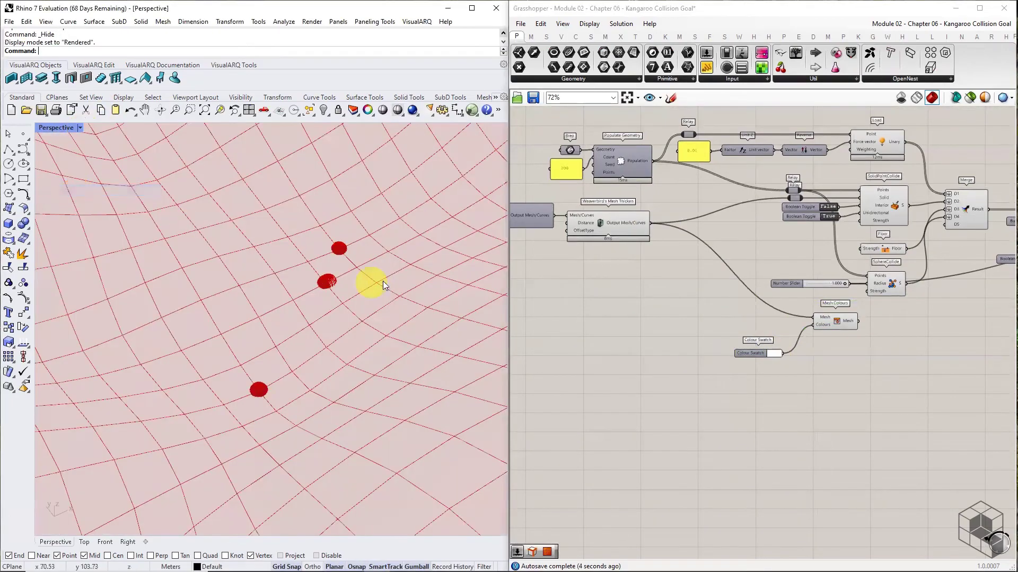
scroll(353, 285, "down", 5)
scroll(309, 340, "down", 5)
right_click_drag(343, 321, 392, 336)
scroll(330, 216, "up", 6)
Turn off the preview of the Mesh Sphere component.
right_click_drag(869, 352, 684, 337)
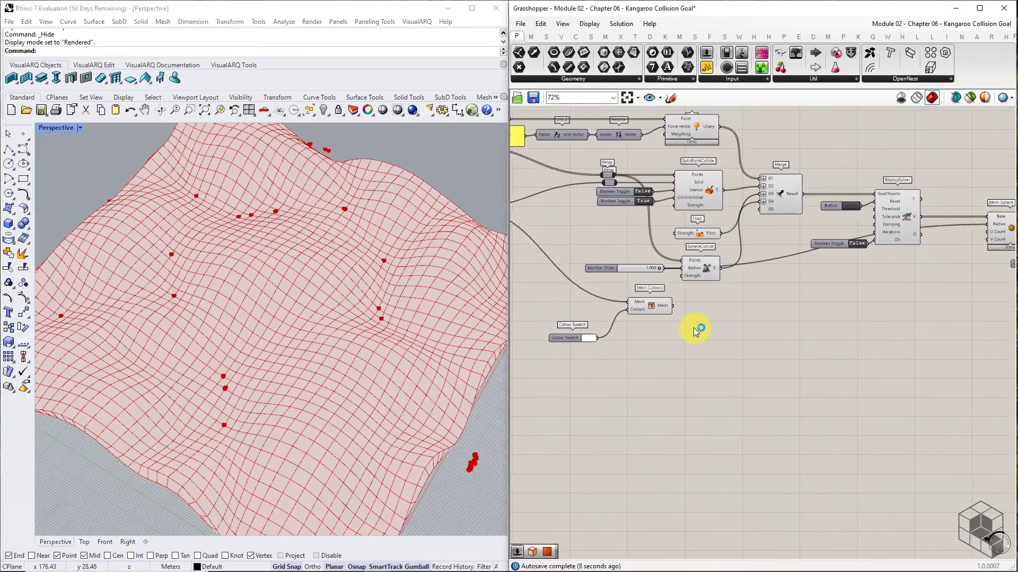
right_click_drag(920, 262, 760, 290)
left_click(846, 258)
middle_click(847, 261)
left_click(876, 218)
left_click(850, 202)
Reset the BouncySolver and set its On toggle to True to run the simulation.
scroll(688, 244, "up", 4)
left_click(699, 230)
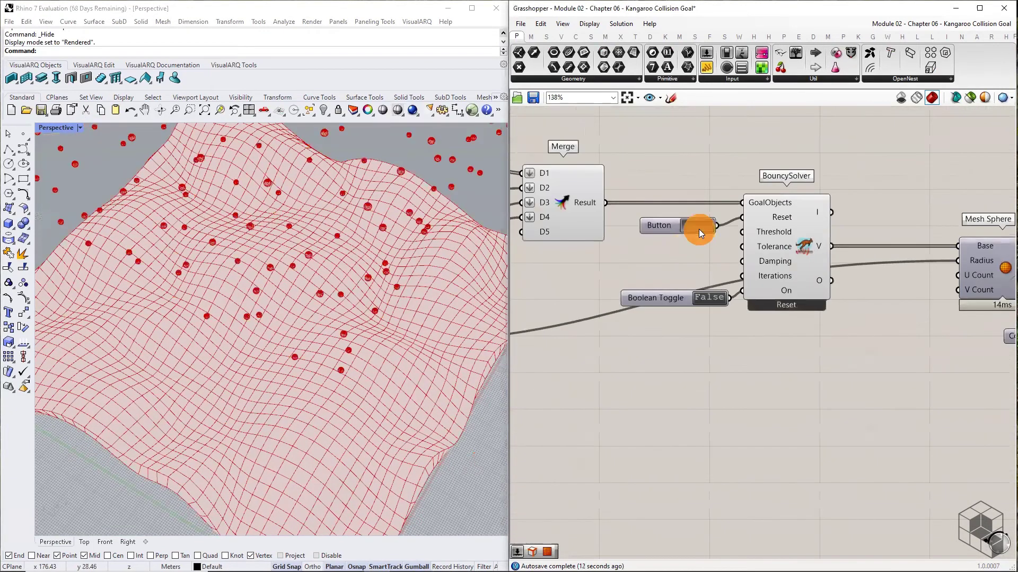
left_click(707, 295)
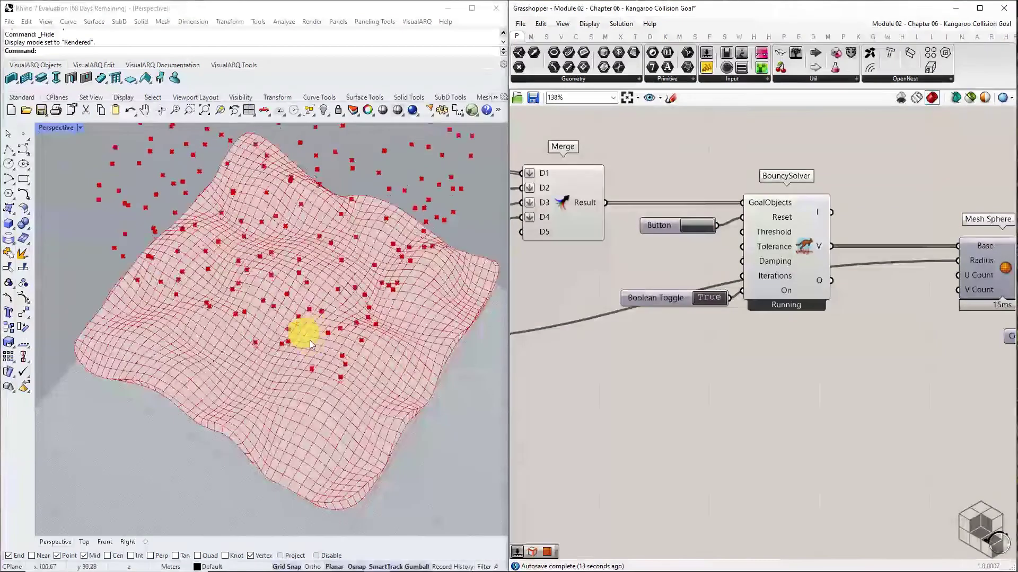
Turn off the preview of the BouncySolver component.
left_click(762, 229)
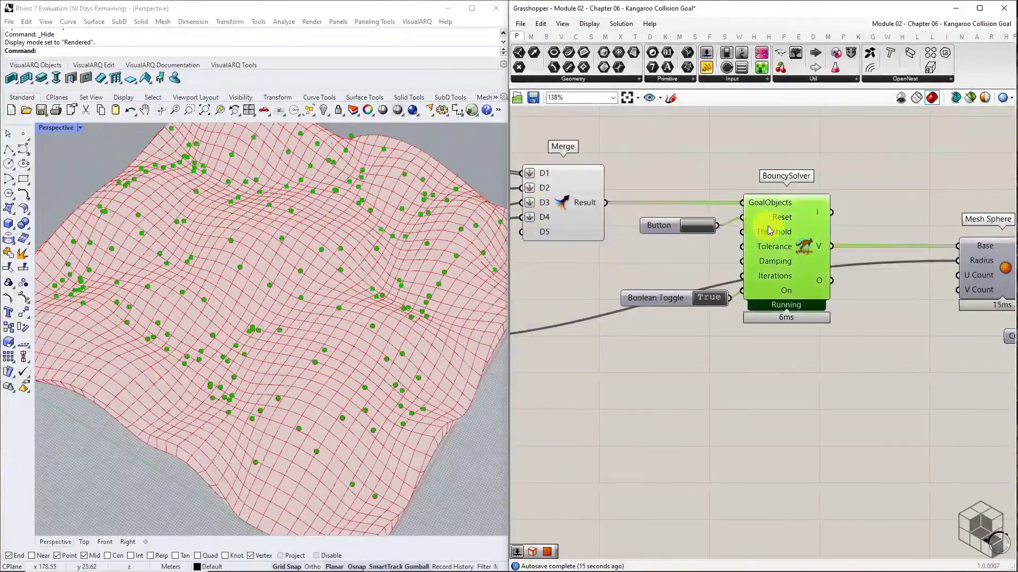
middle_click(767, 227)
left_click(796, 194)
Examine up close and from afar how the colliding spheres gather in the terrain's valleys.
scroll(204, 399, "up", 5)
scroll(205, 399, "up", 3)
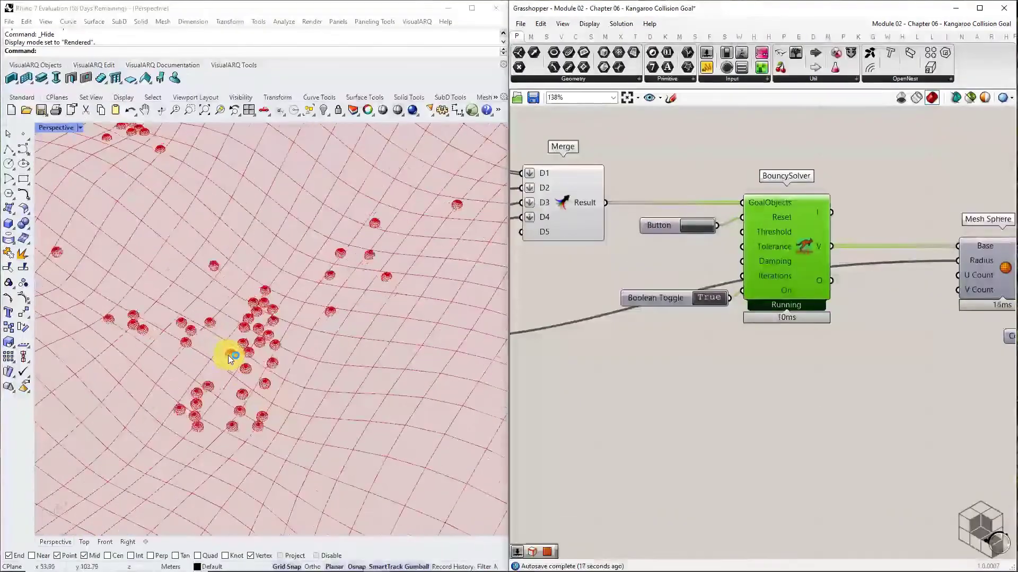
scroll(299, 383, "down", 6)
scroll(48, 263, "up", 4)
scroll(49, 262, "down", 6)
scroll(409, 329, "up", 6)
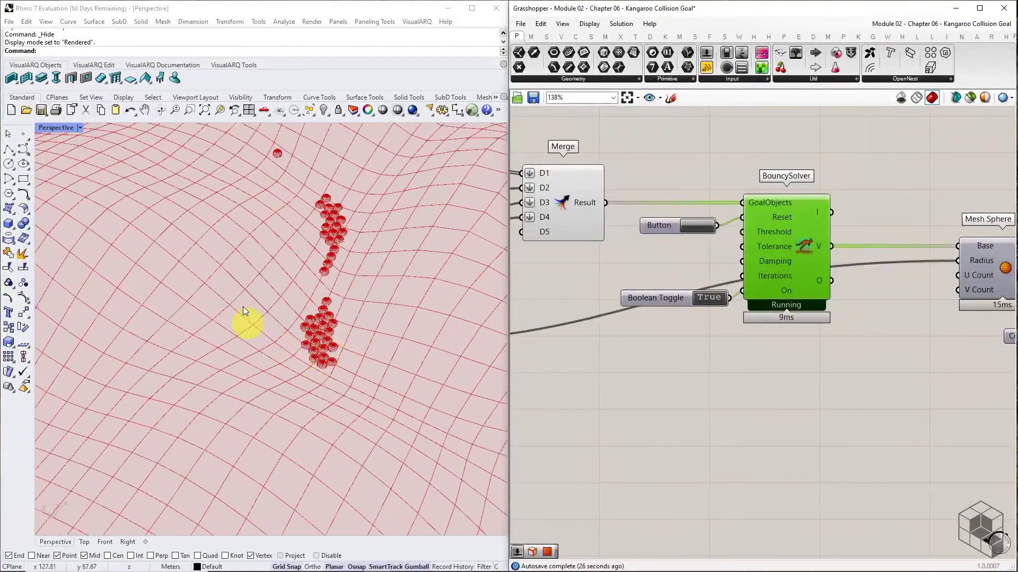
scroll(376, 293, "down", 2)
scroll(377, 290, "down", 1)
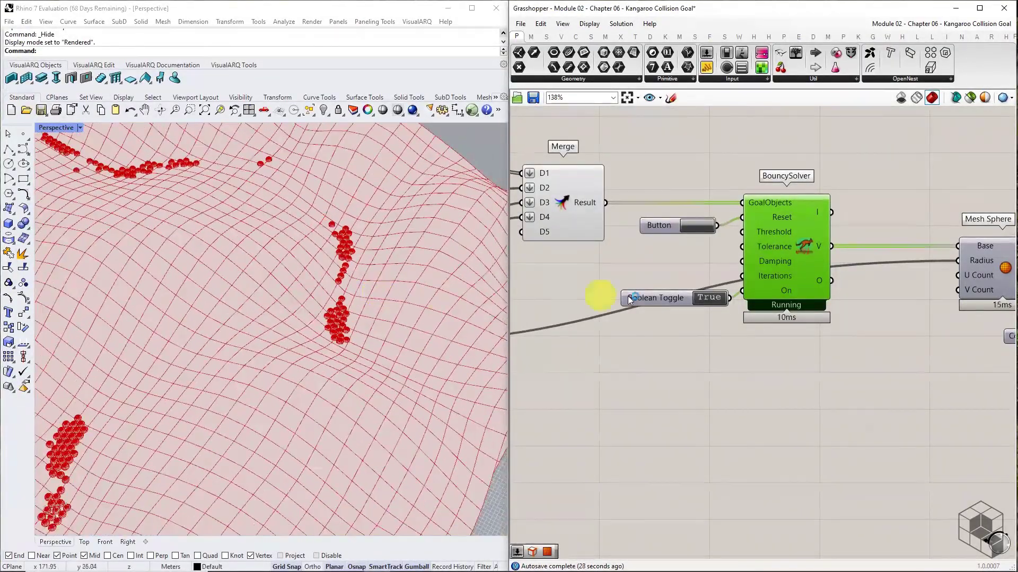
Pause the BouncySolver with its On toggle and set the Populate Geometry Count panel to 400.
left_click(708, 297)
right_click_drag(660, 334, 843, 336)
scroll(845, 336, "down", 6)
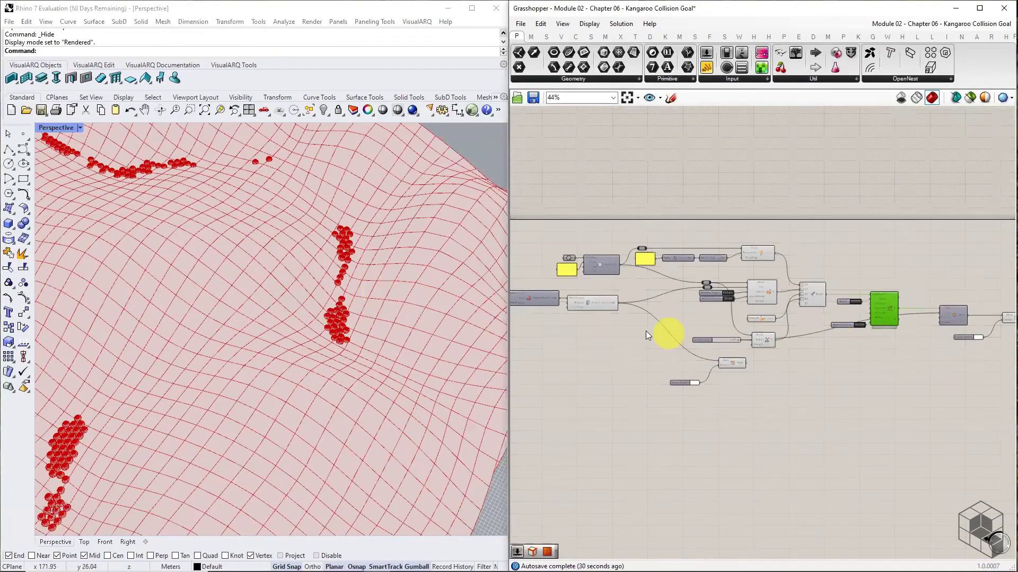
right_click_drag(638, 329, 813, 319)
scroll(787, 253, "up", 5)
double_click(674, 301)
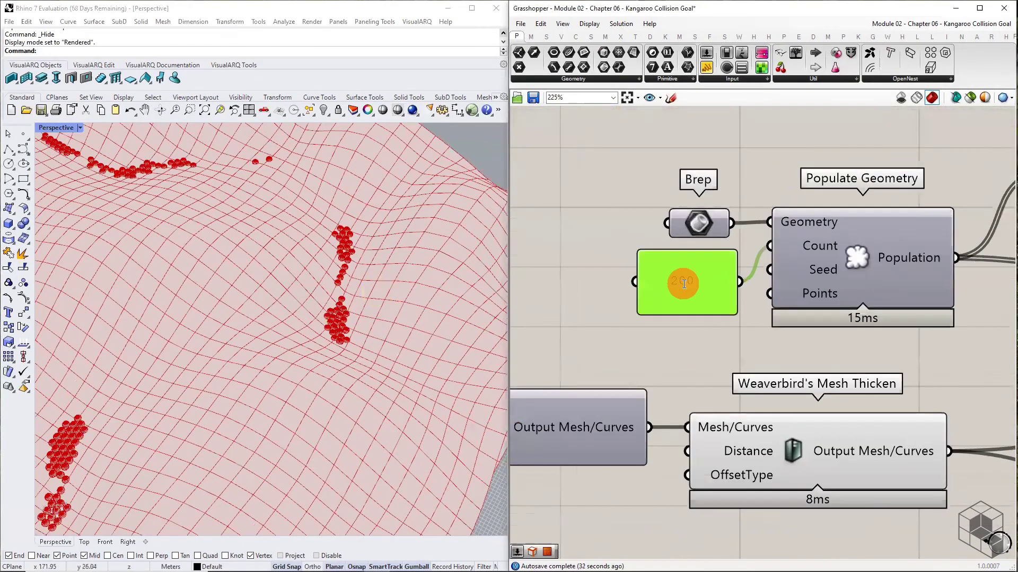
key("BackSpace")
type("400")
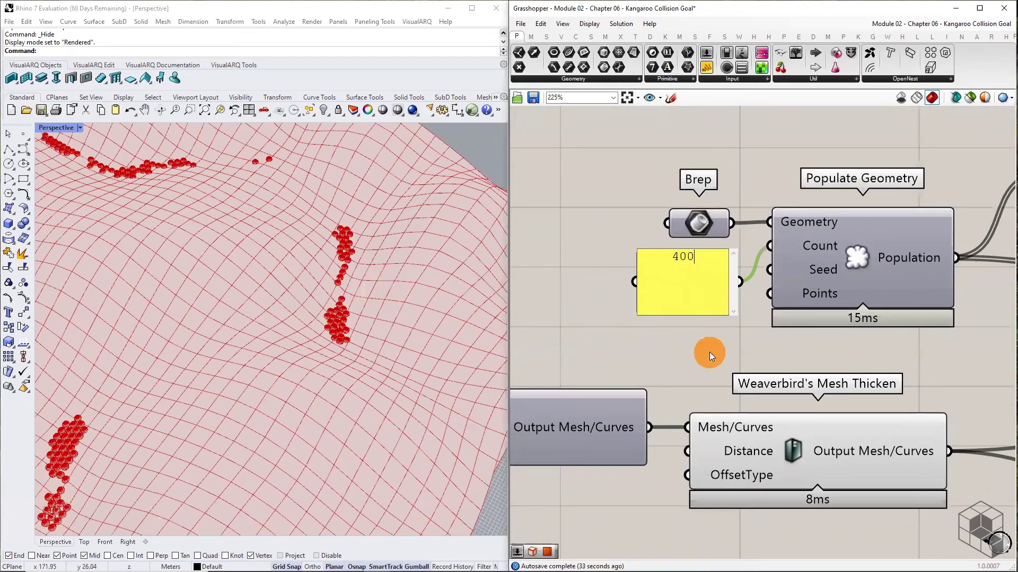
left_click(710, 352)
Reset the BouncySolver for the new point count and run it again with its On toggle at True.
scroll(577, 282, "down", 6)
right_click_drag(858, 310, 624, 291)
scroll(788, 315, "up", 2)
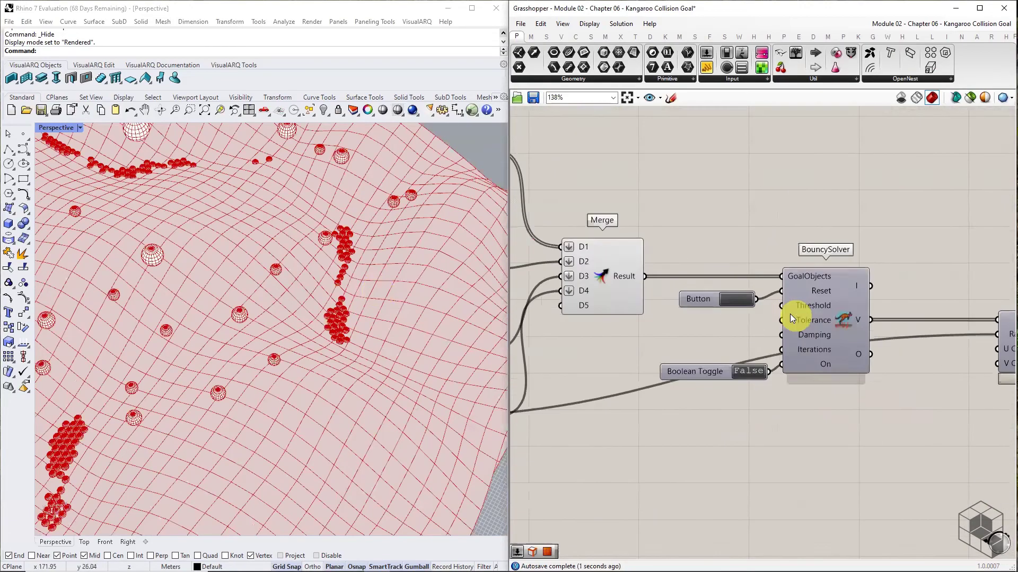
left_click(772, 310)
double_click(775, 339)
Inspect how the larger set of spheres settles and packs together across the terrain.
scroll(409, 329, "down", 5)
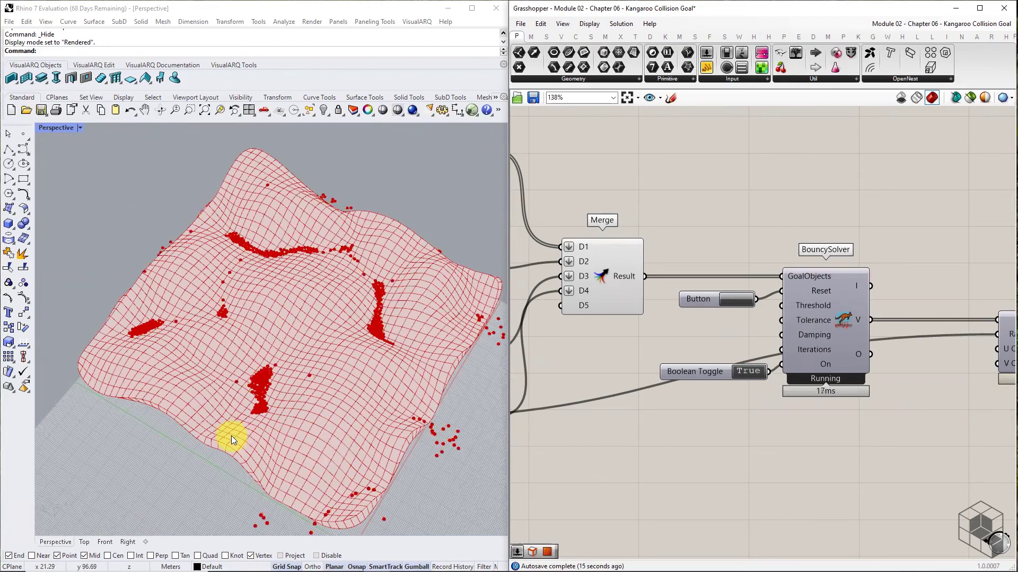
scroll(231, 433, "up", 8)
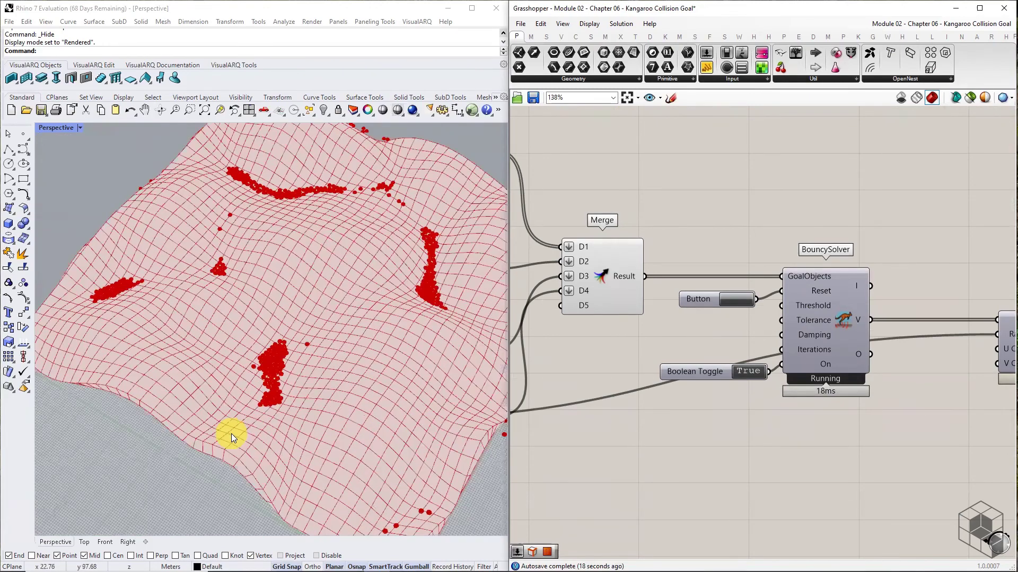
scroll(234, 428, "up", 1)
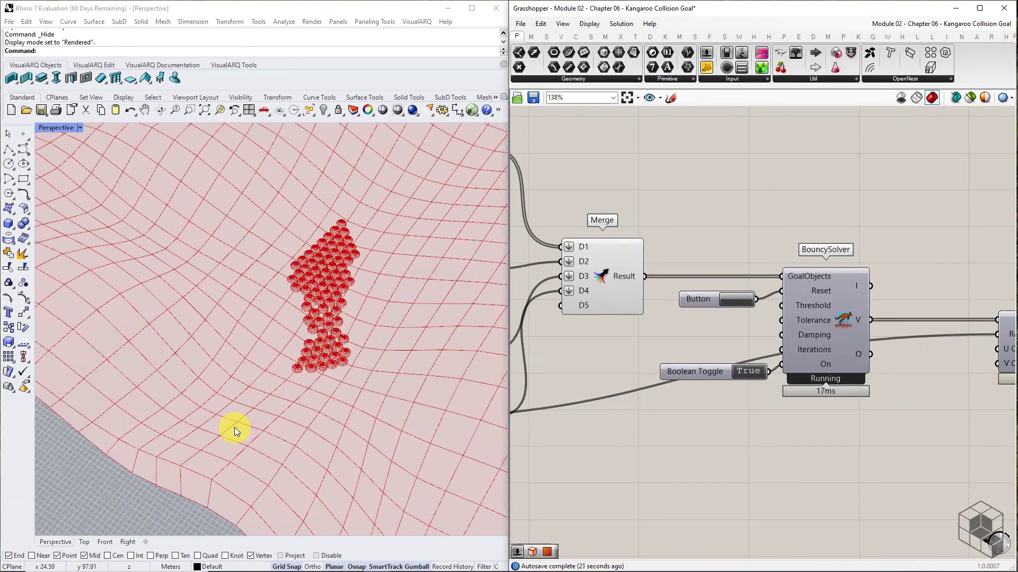
scroll(234, 428, "down", 6)
scroll(234, 427, "down", 3)
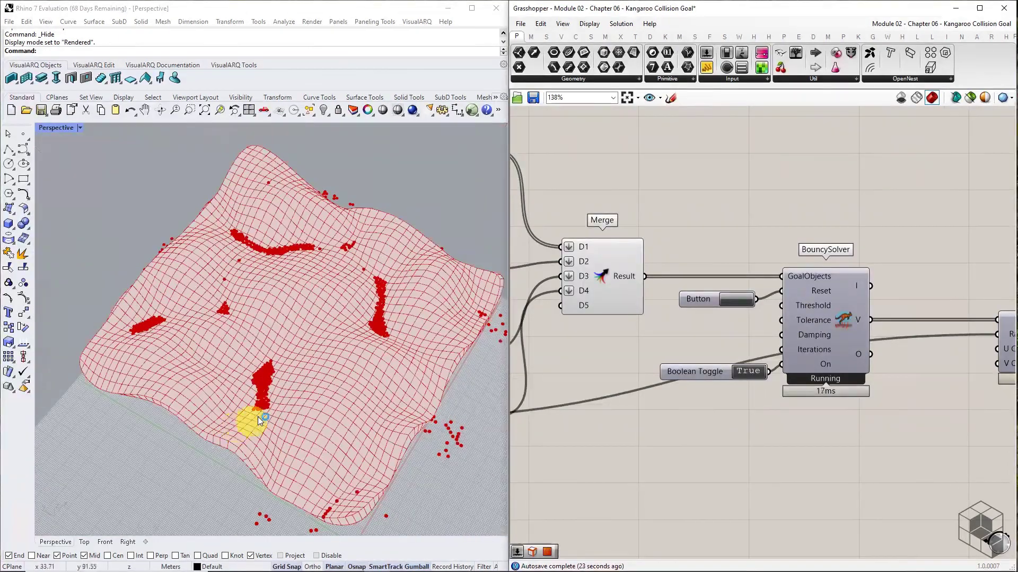
mouse_move(257, 414)
right_mouse_down()
mouse_move(394, 394)
mouse_move(274, 404)
right_mouse_up()
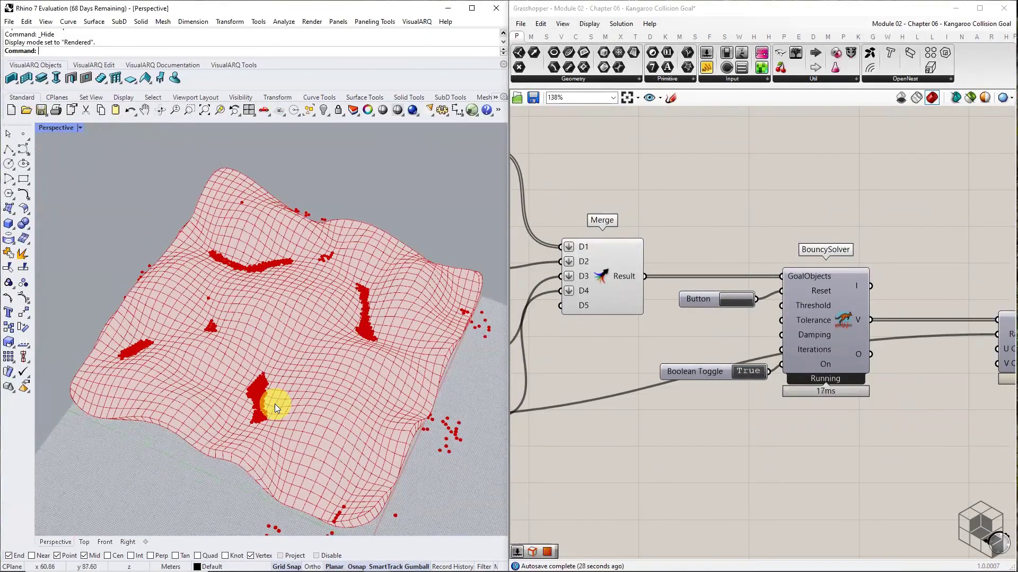